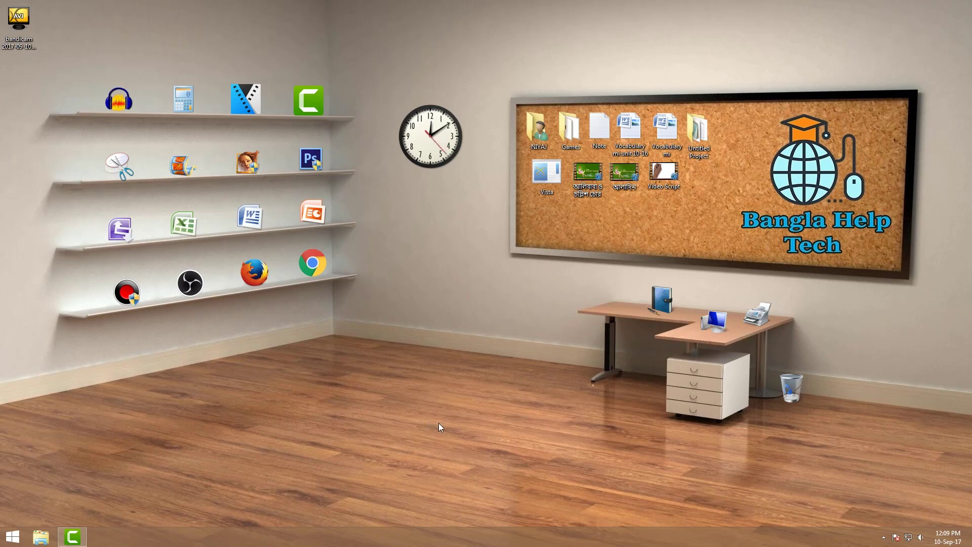
# Switch to Camtasia and import the Glitch Sound effects audio file from the Games folder into the Media Bin.
pyautogui.click(73, 537)
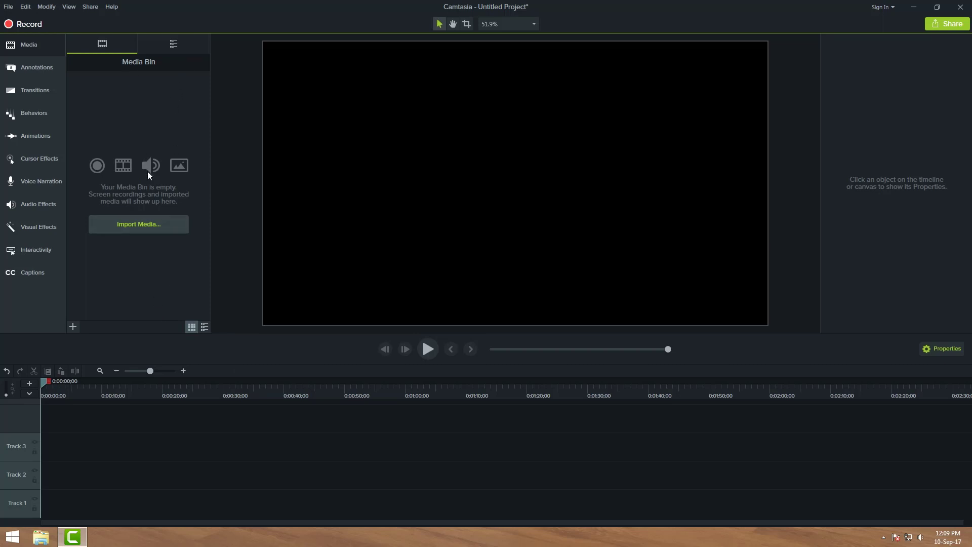
pyautogui.click(148, 224)
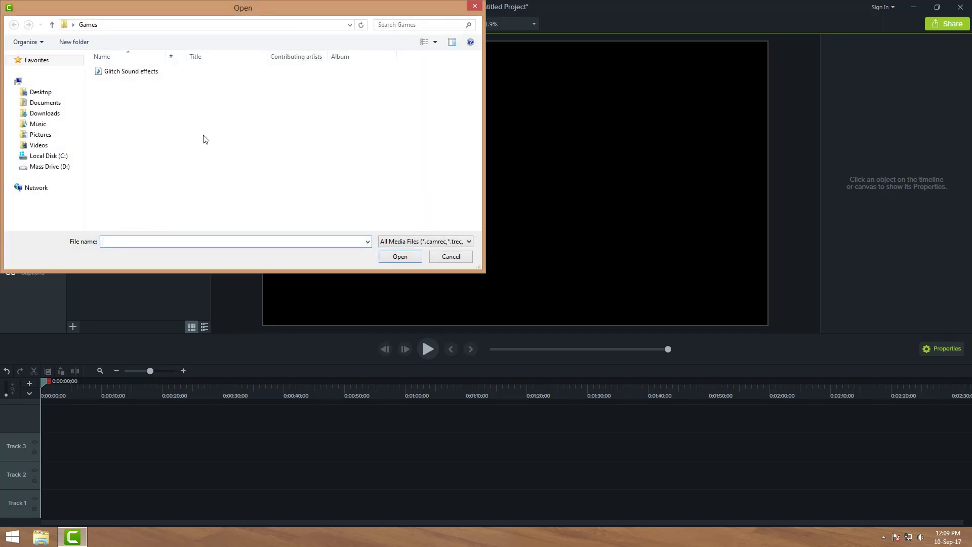
pyautogui.click(136, 79)
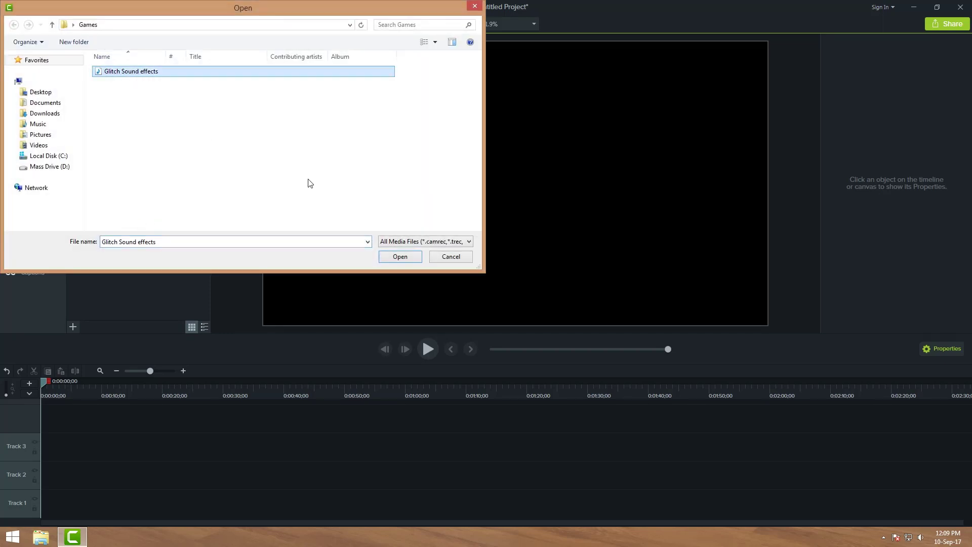
pyautogui.click(394, 258)
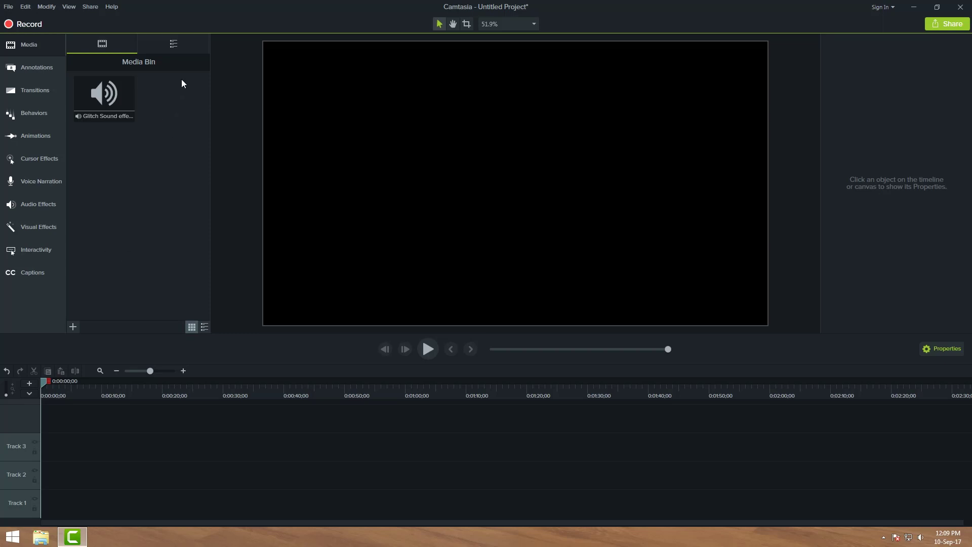
# Show the Library and expand its Motion Graphics - Lower Thirds folder.
pyautogui.click(170, 44)
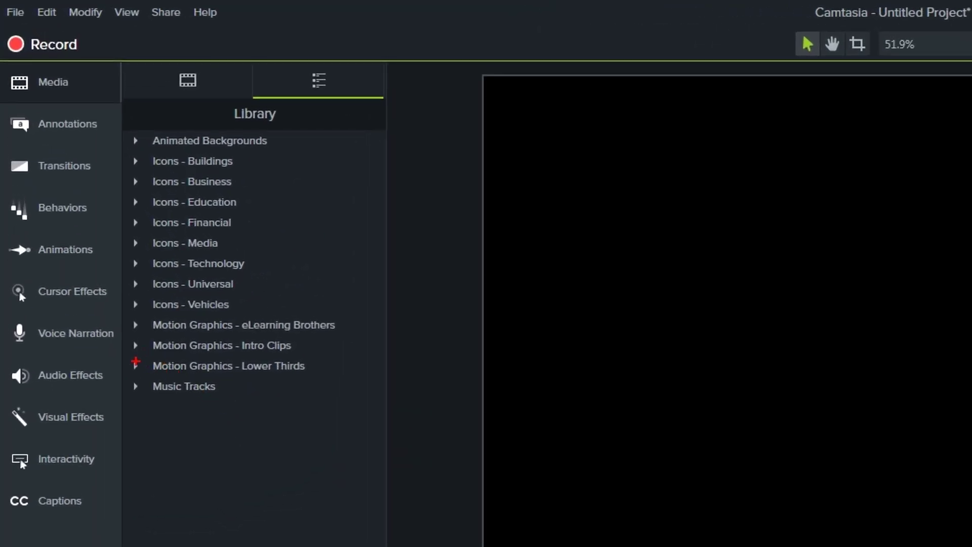
pyautogui.moveTo(128, 360); pyautogui.dragTo(301, 360)
pyautogui.press('r')
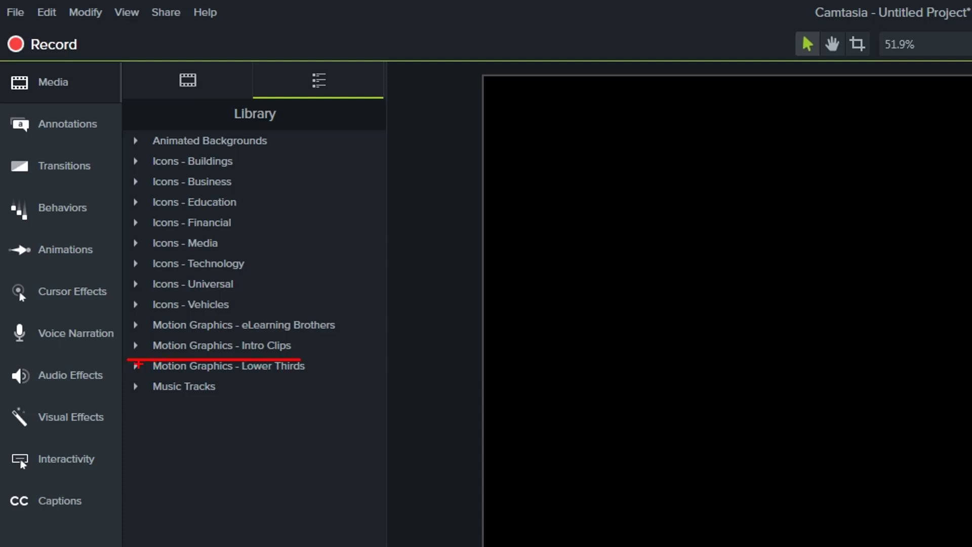
pyautogui.moveTo(134, 360)
pyautogui.mouseDown()
pyautogui.moveTo(298, 383)
pyautogui.moveTo(318, 377)
pyautogui.mouseUp()
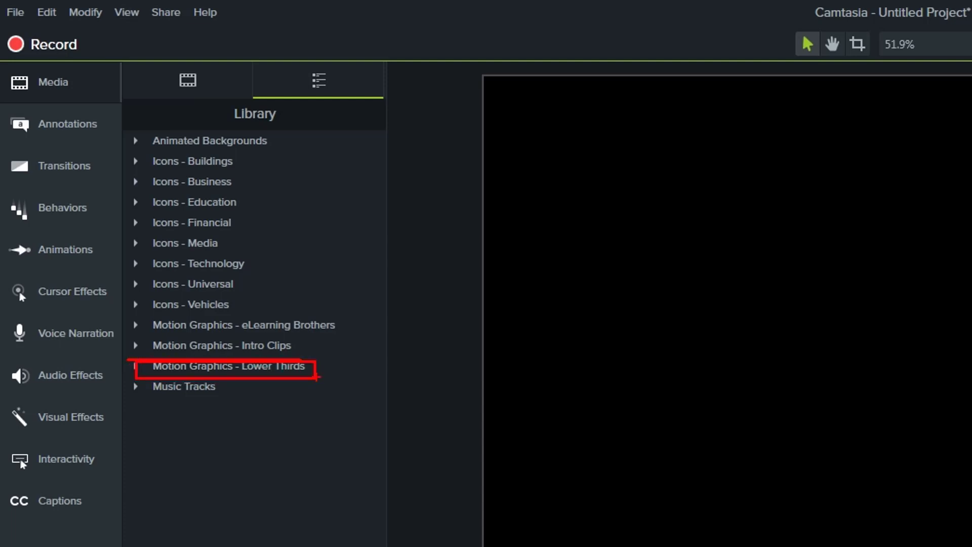
pyautogui.press('Escape')
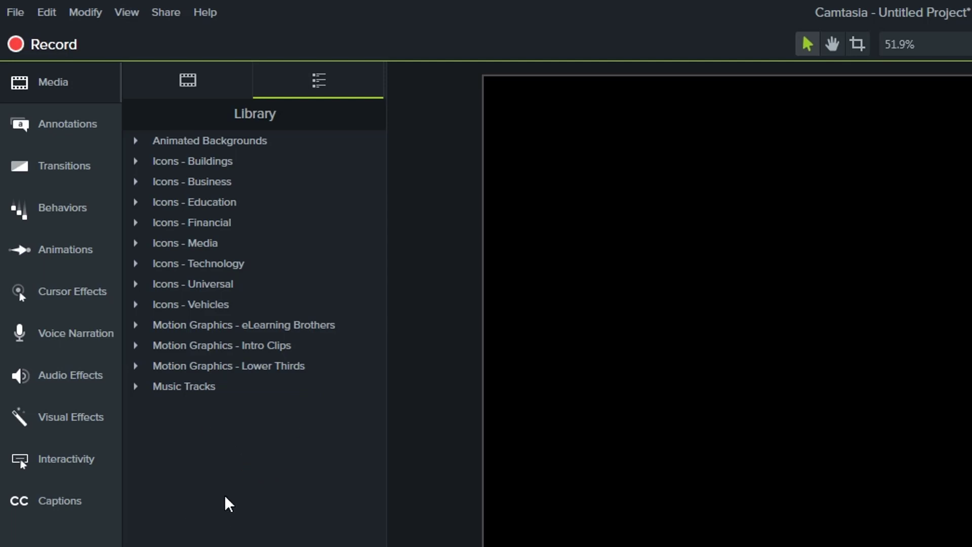
pyautogui.click(141, 369)
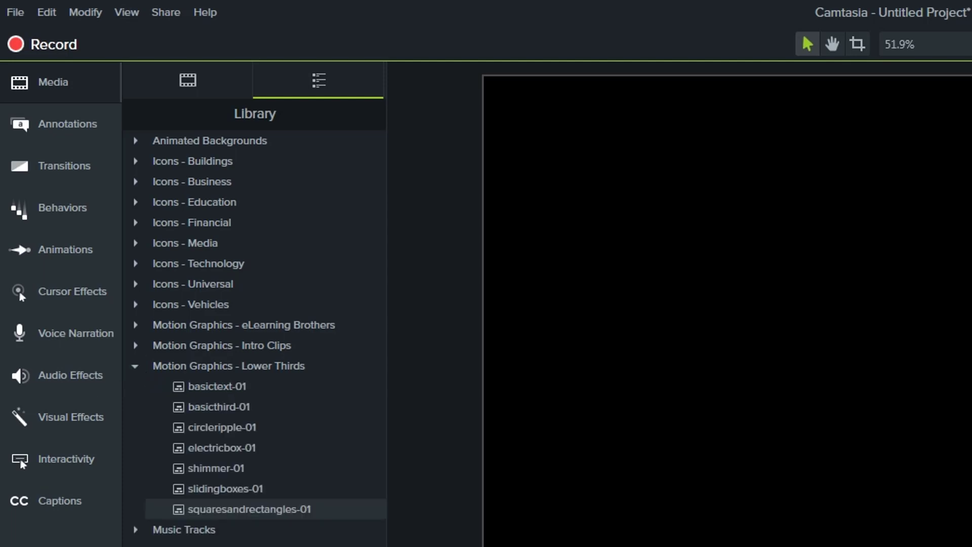
# Preview the basictext-01 and basicthird-01 lower thirds from the library, closing each preview.
pyautogui.rightClick(237, 392)
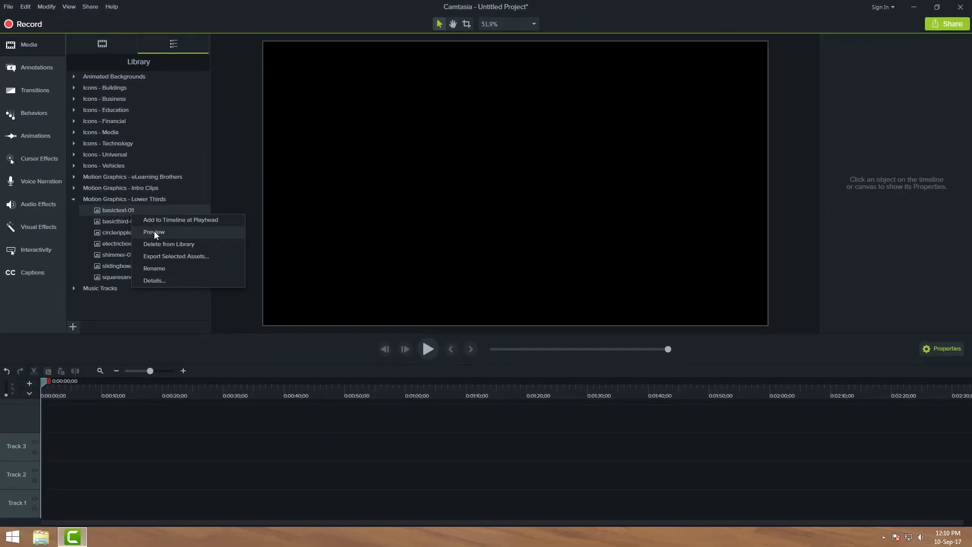
pyautogui.click(268, 404)
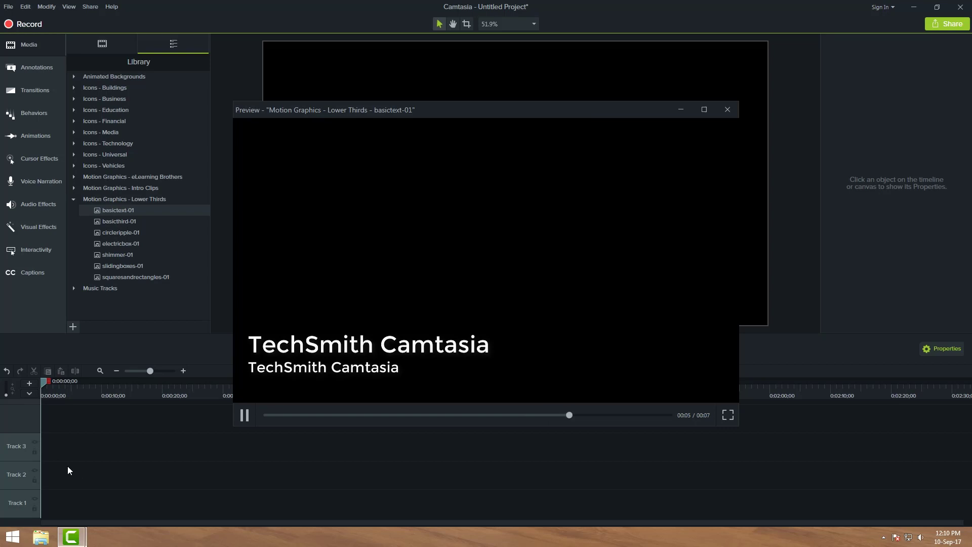
pyautogui.click(726, 114)
pyautogui.rightClick(140, 222)
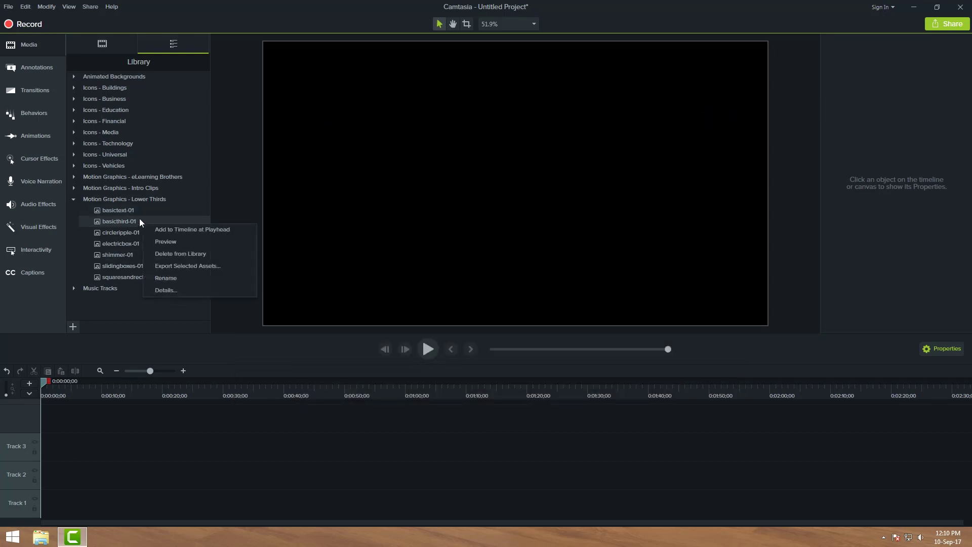
pyautogui.click(154, 241)
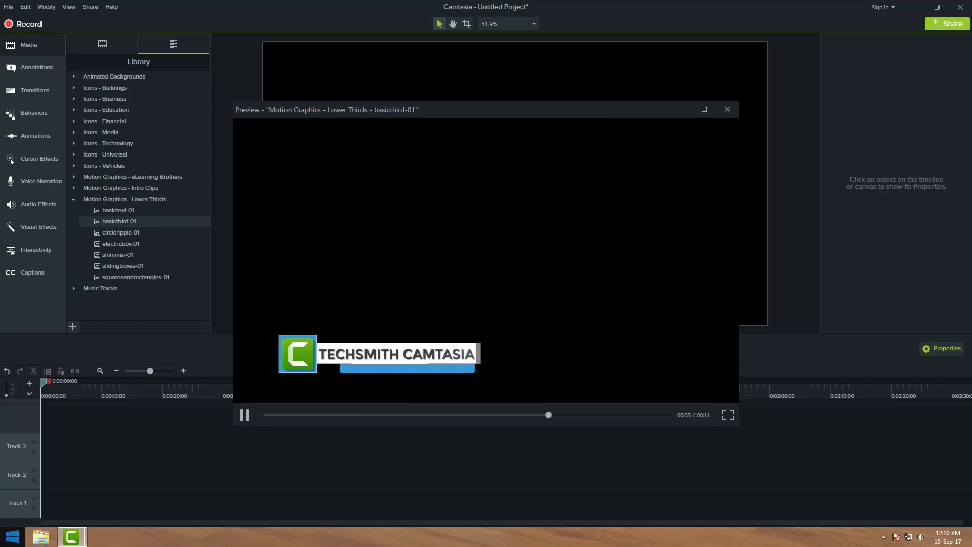
pyautogui.click(727, 113)
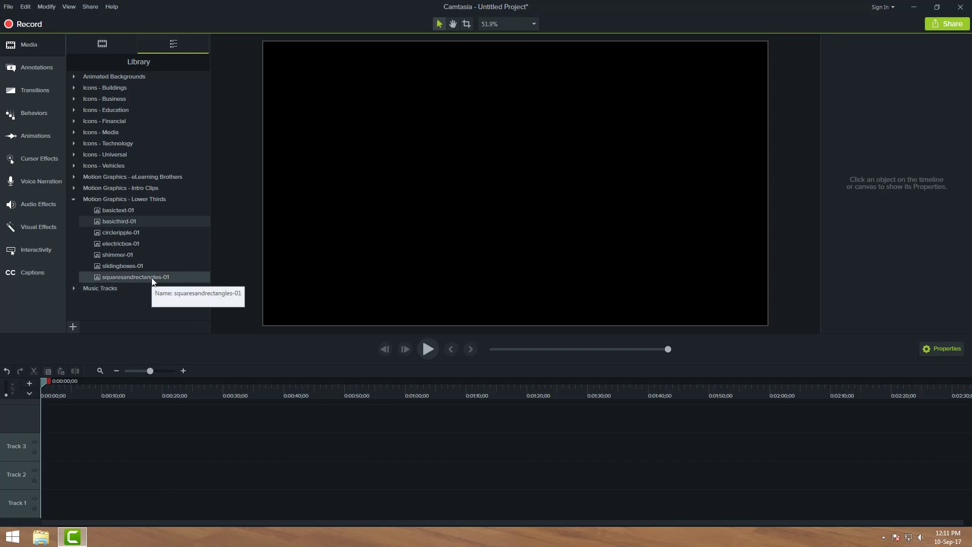
# Place the squaresandrectangles-01 lower third at the start of Track 1 and show its frame at 0:00:01;25.
pyautogui.moveTo(151, 277); pyautogui.dragTo(35, 512)
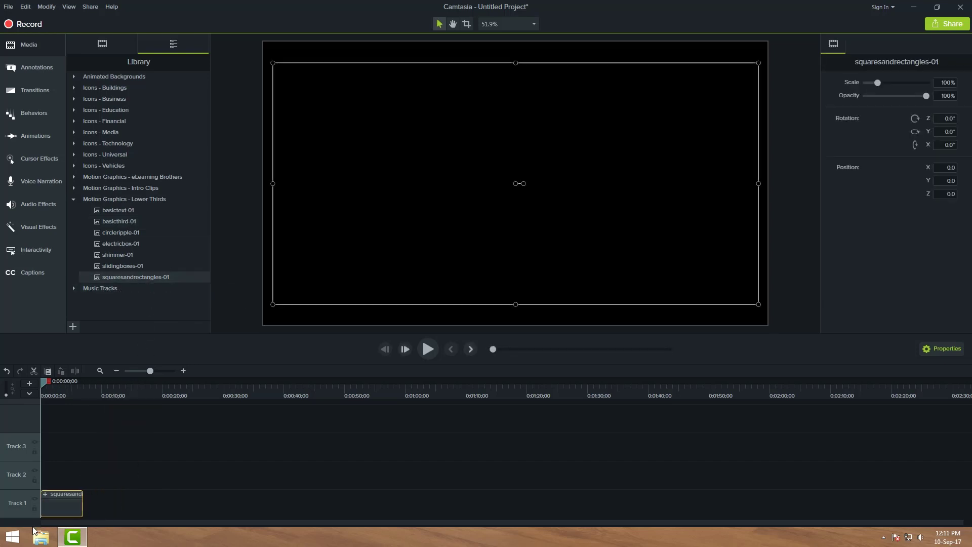
pyautogui.click(70, 472)
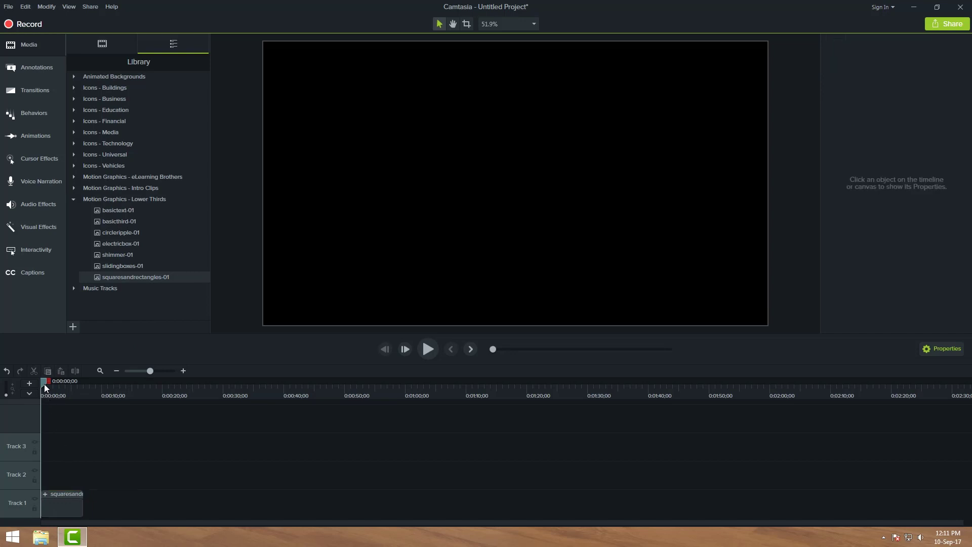
pyautogui.moveTo(44, 383); pyautogui.dragTo(52, 385)
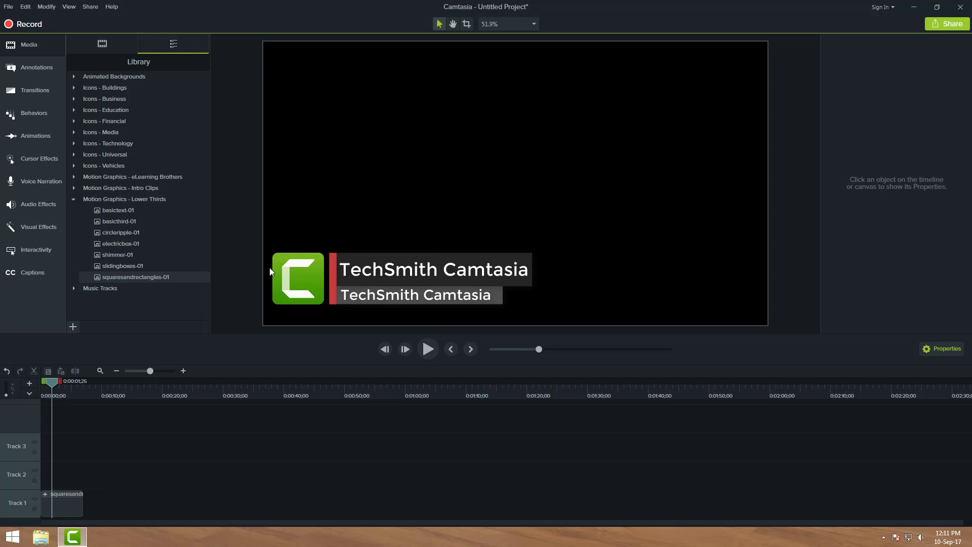
# Return to the Media Bin and outline the lower third and its two text lines with temporary red rectangles.
pyautogui.click(103, 44)
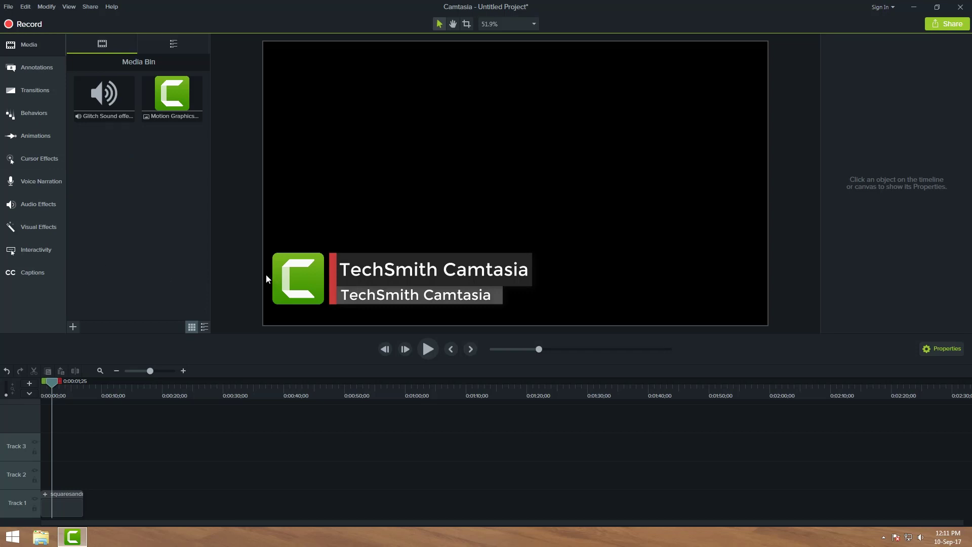
pyautogui.moveTo(264, 239); pyautogui.dragTo(574, 315)
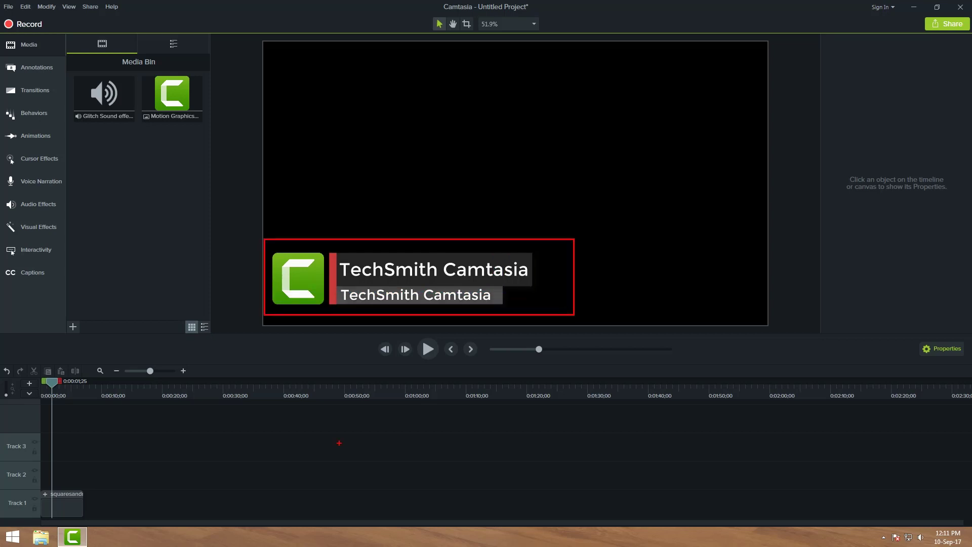
pyautogui.moveTo(331, 255); pyautogui.dragTo(563, 283)
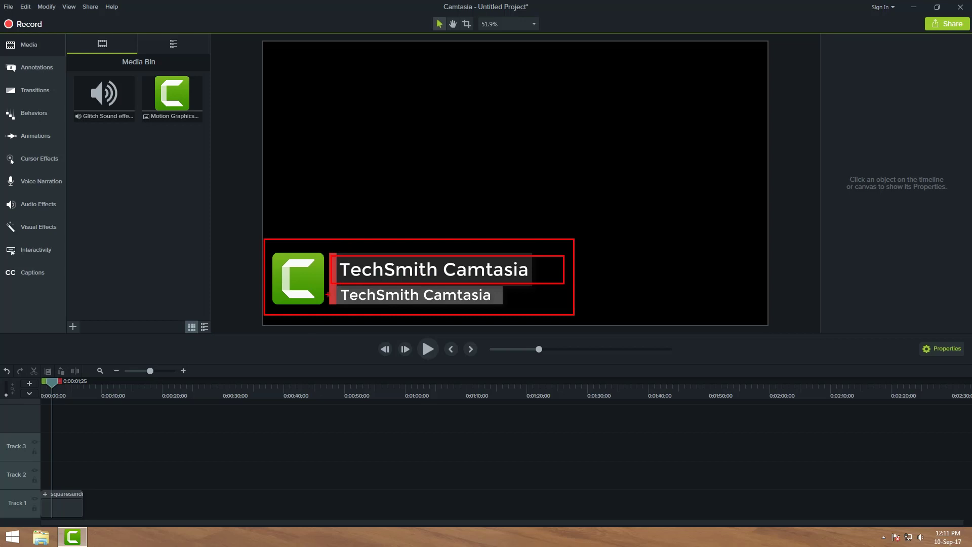
pyautogui.moveTo(327, 286); pyautogui.dragTo(524, 306)
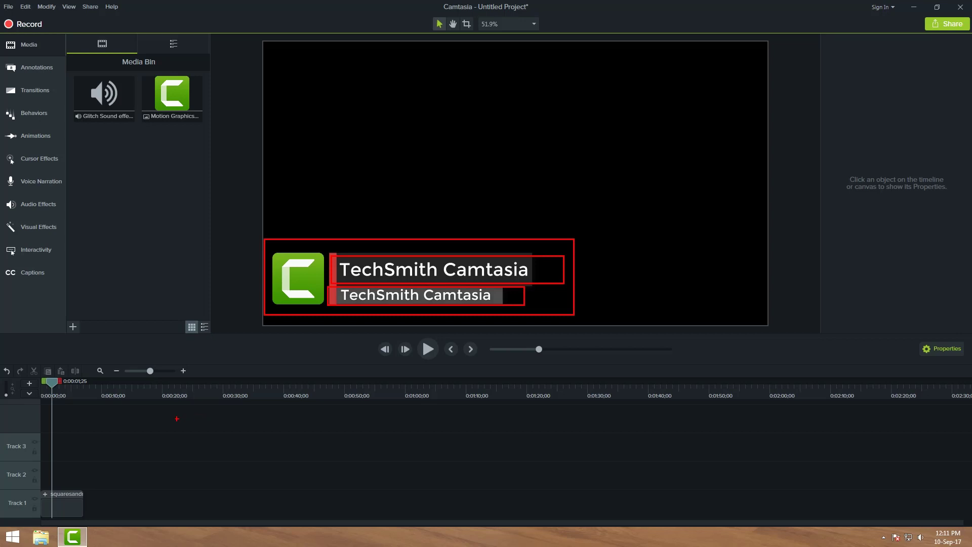
pyautogui.click(212, 419)
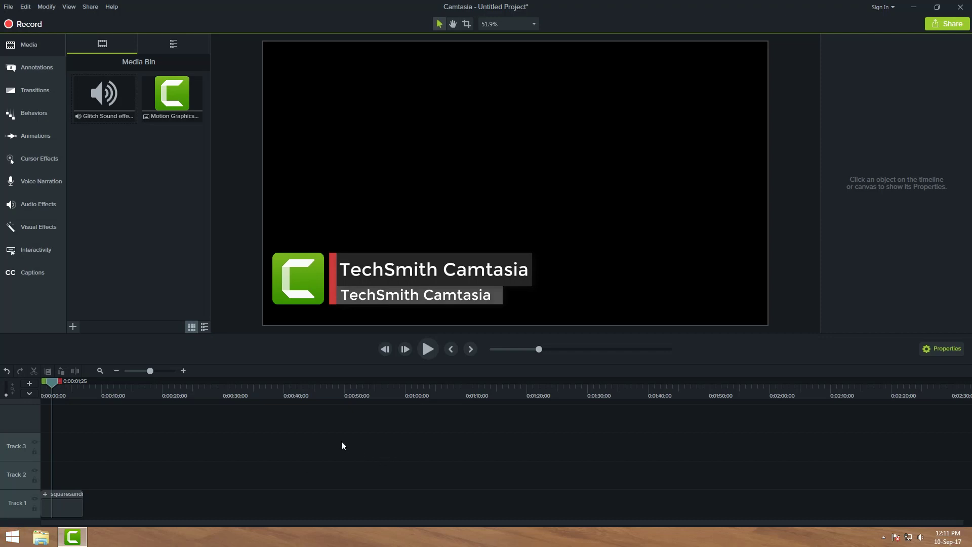
# Import the আলাদিন video from the Desktop into the Media Bin.
pyautogui.rightClick(160, 195)
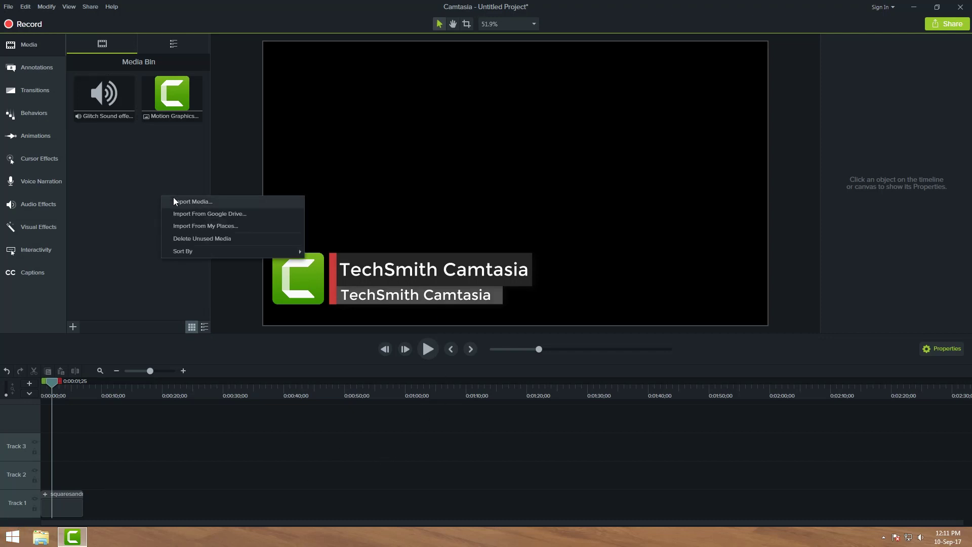
pyautogui.click(174, 202)
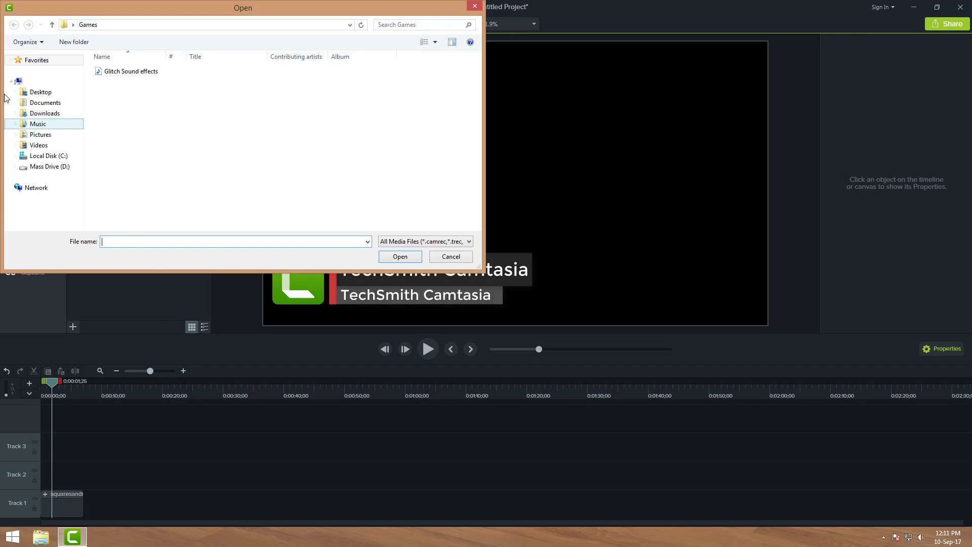
pyautogui.click(35, 93)
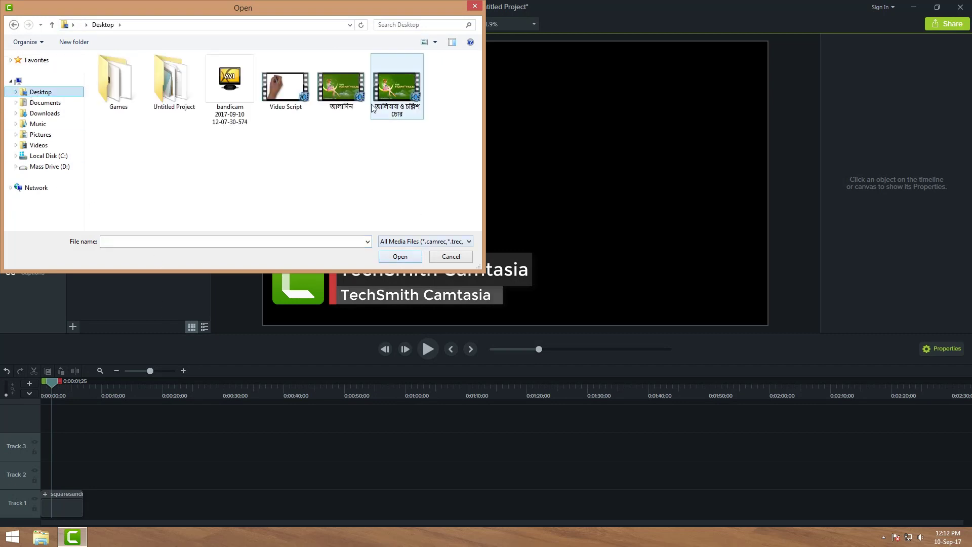
pyautogui.click(348, 103)
pyautogui.click(405, 259)
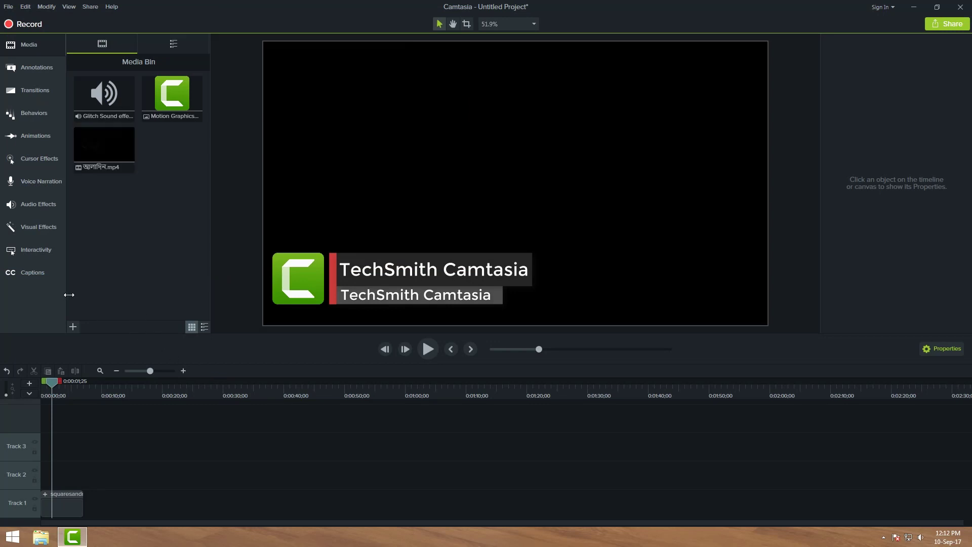
# Move the lower third to Track 2 at 0:00:01;25 and place আলাদিন.mp4 at the start of Track 1.
pyautogui.moveTo(69, 482); pyautogui.dragTo(68, 479)
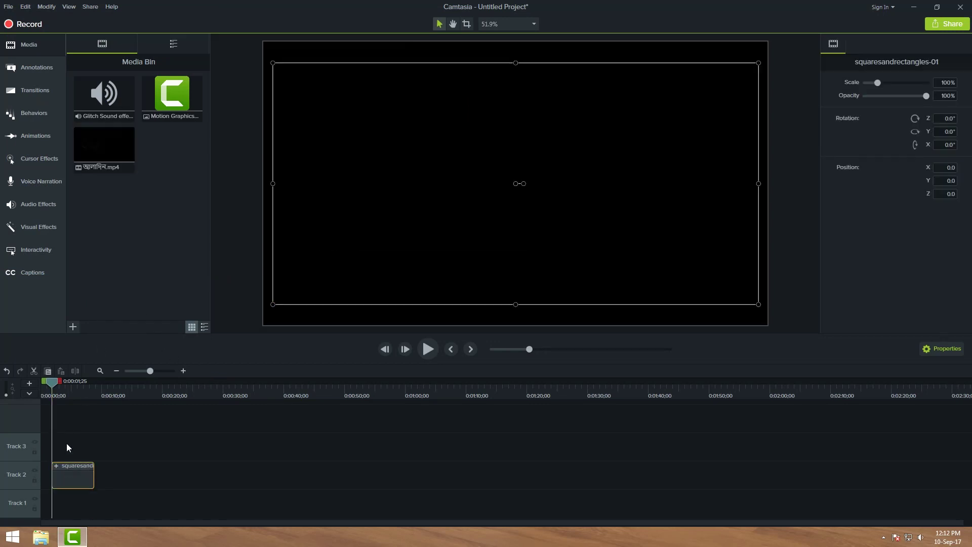
pyautogui.moveTo(120, 161); pyautogui.dragTo(48, 506)
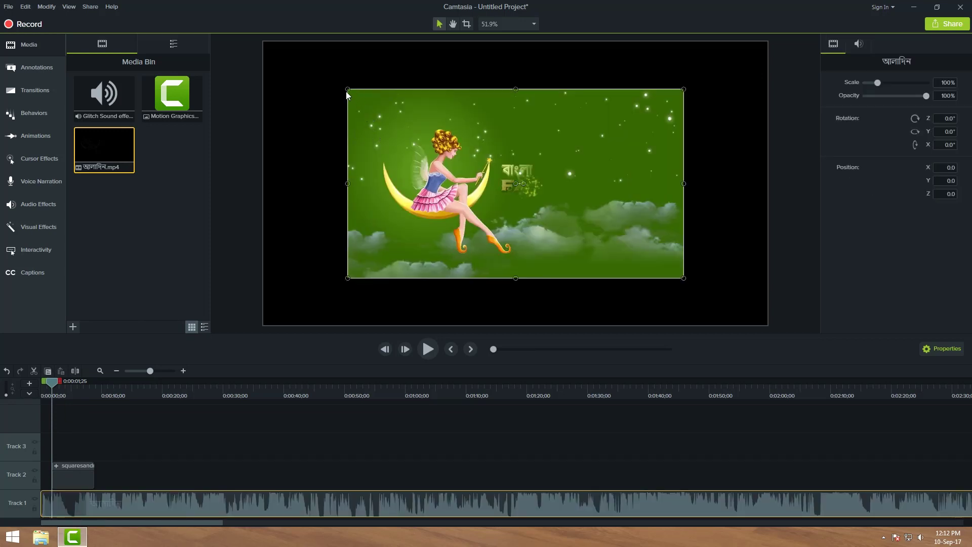
# Enlarge the আলাদিন video on the canvas to about 147% so it nearly fills the frame.
pyautogui.moveTo(343, 86); pyautogui.dragTo(272, 47)
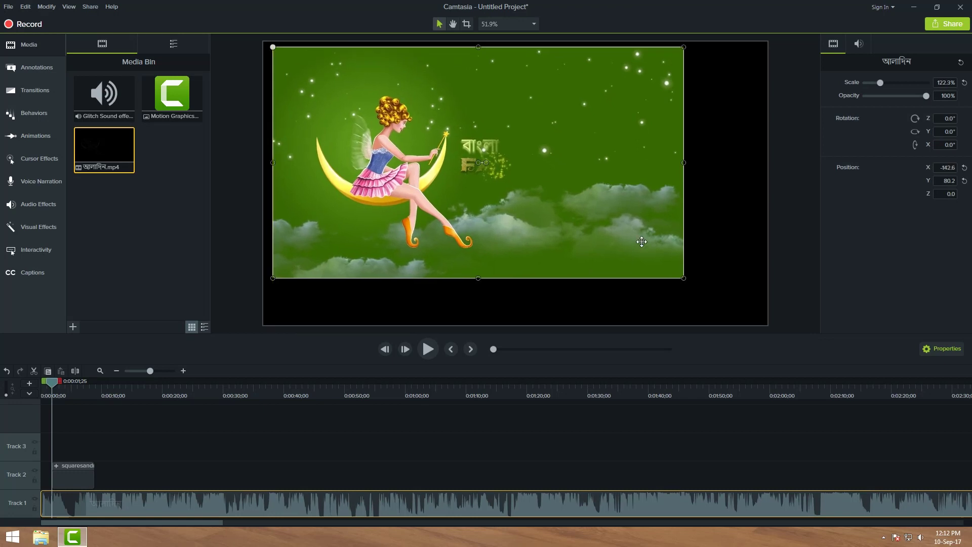
pyautogui.moveTo(683, 277); pyautogui.dragTo(766, 325)
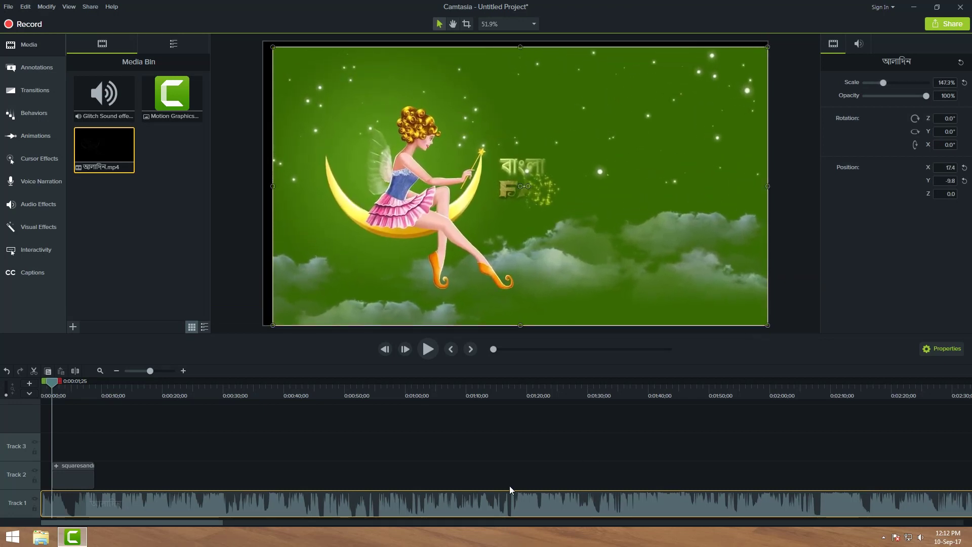
pyautogui.click(181, 450)
# Move the lower third on Track 2 to start at about 10 seconds and show the frame at 0:00:12;23.
pyautogui.moveTo(72, 469); pyautogui.dragTo(118, 470)
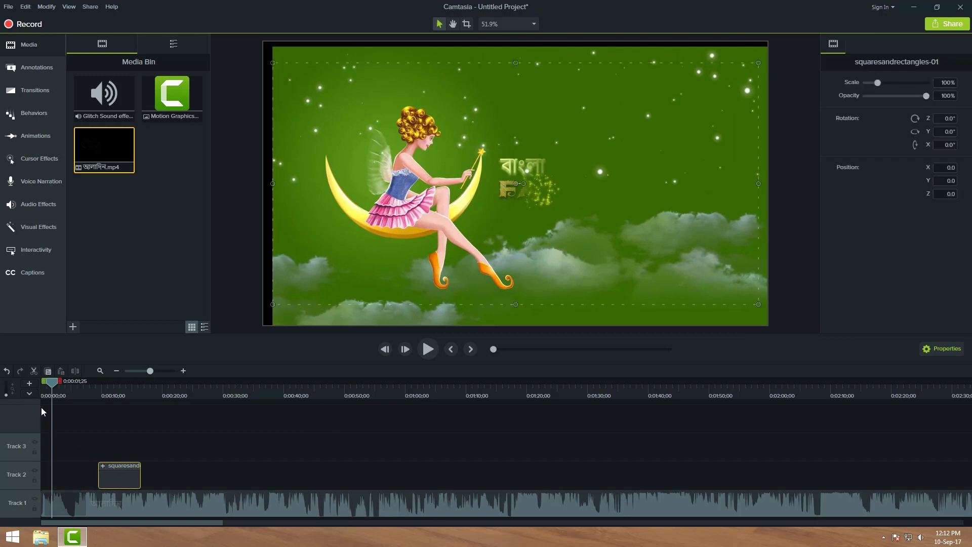
pyautogui.click(80, 506)
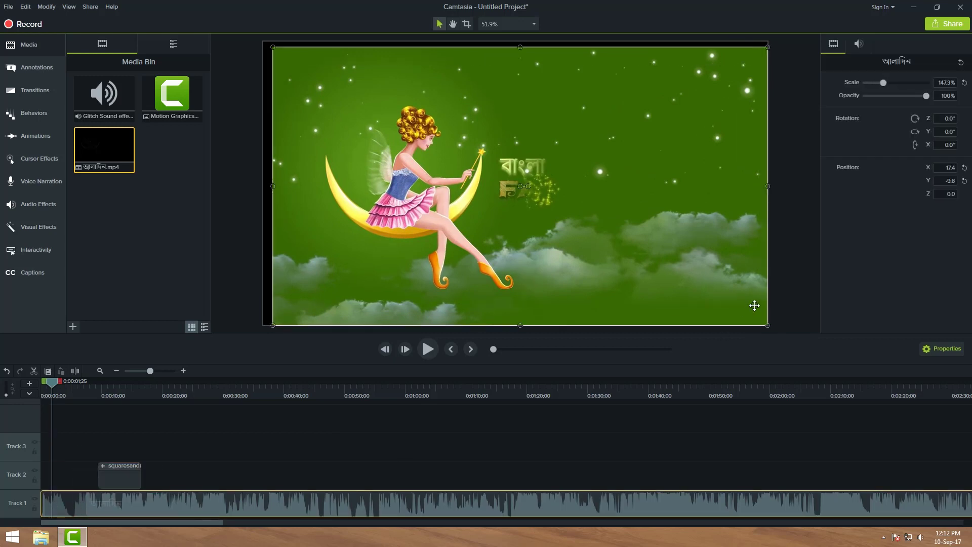
pyautogui.click(864, 46)
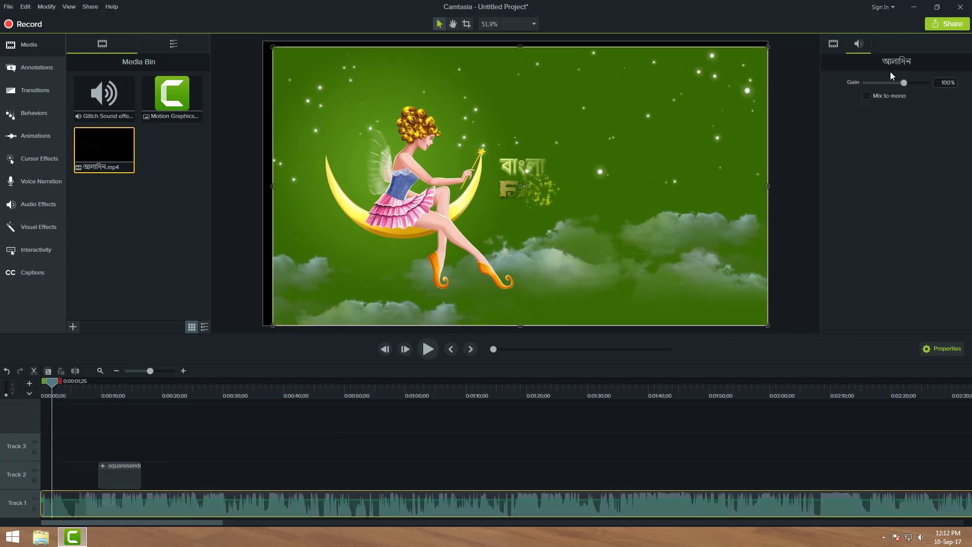
pyautogui.click(833, 43)
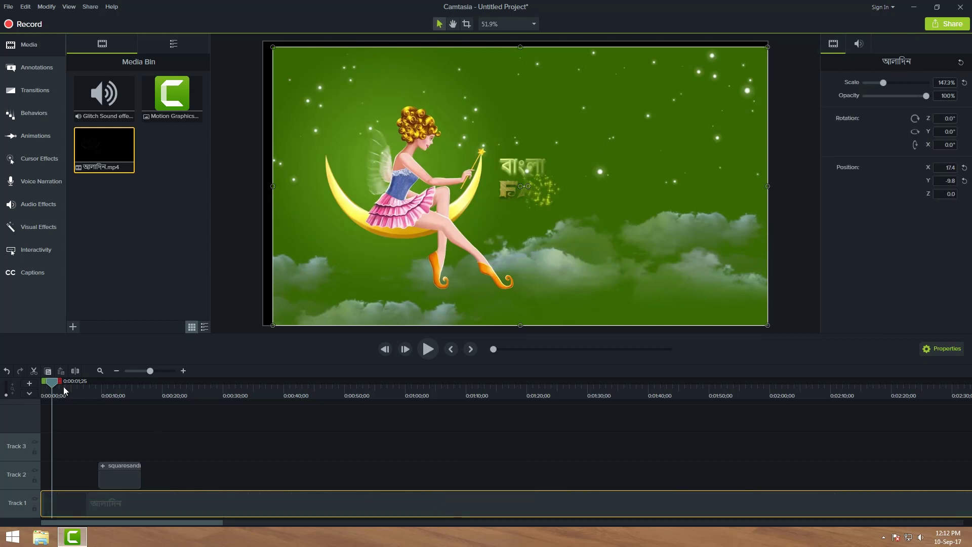
pyautogui.moveTo(56, 385); pyautogui.dragTo(121, 383)
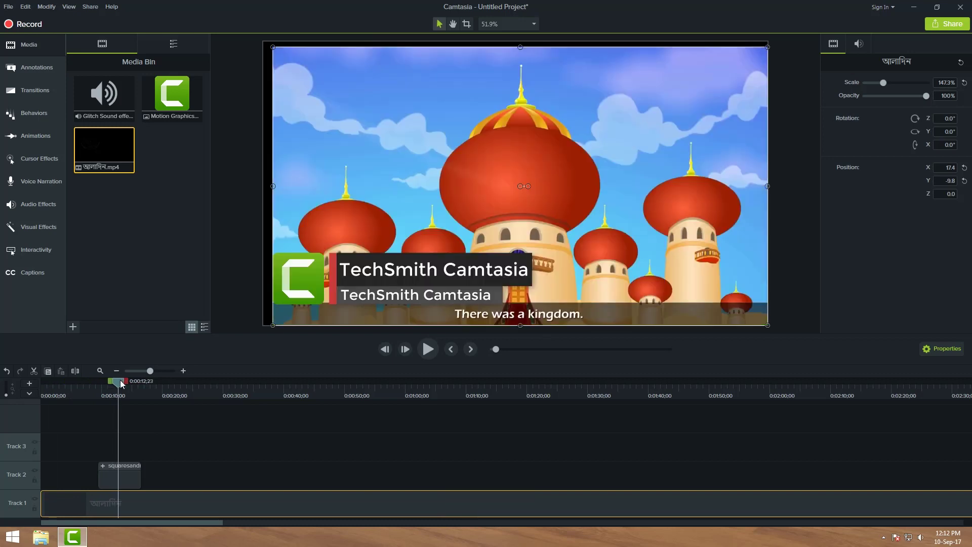
# Shift the lower third sideways on the canvas to about X 65.6, Y 0, and enlarge the timeline scale.
pyautogui.click(301, 284)
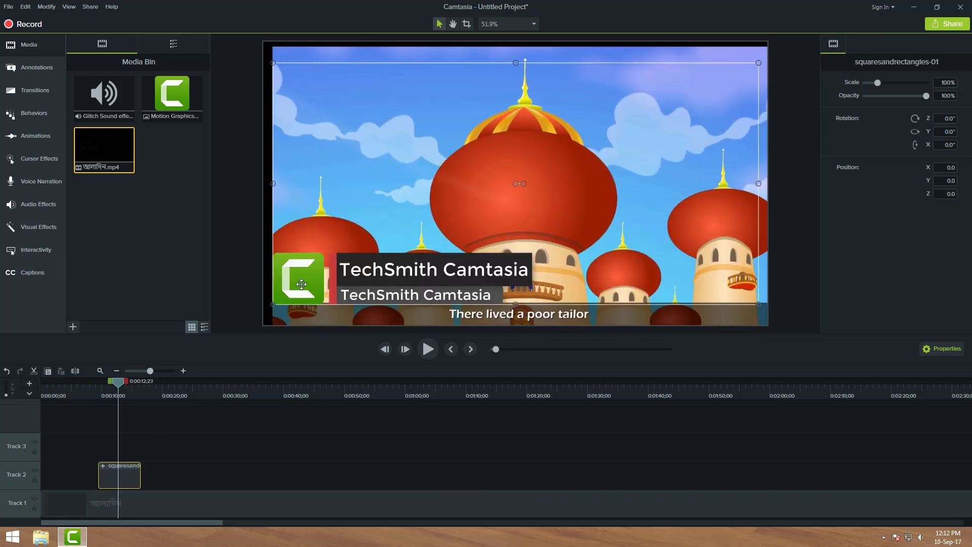
pyautogui.moveTo(302, 284); pyautogui.dragTo(321, 276)
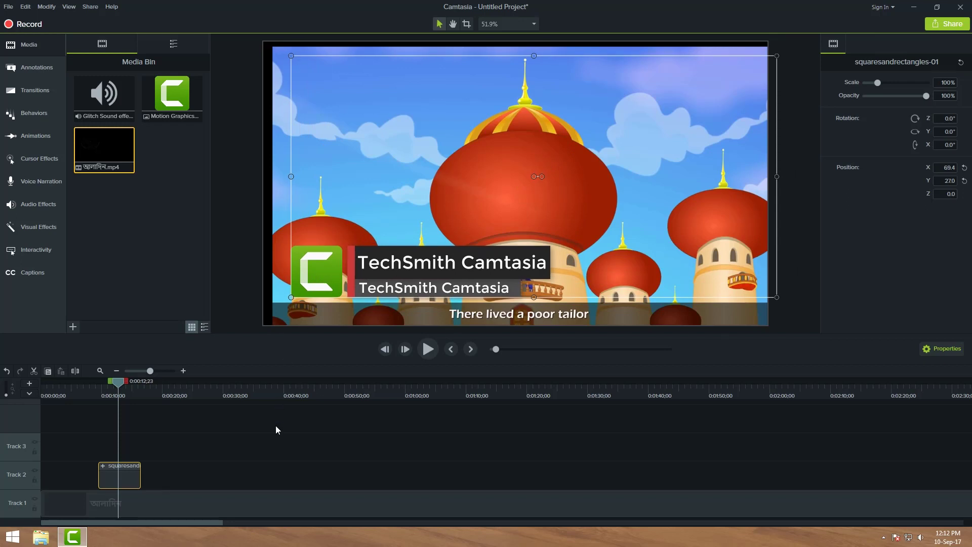
pyautogui.click(278, 433)
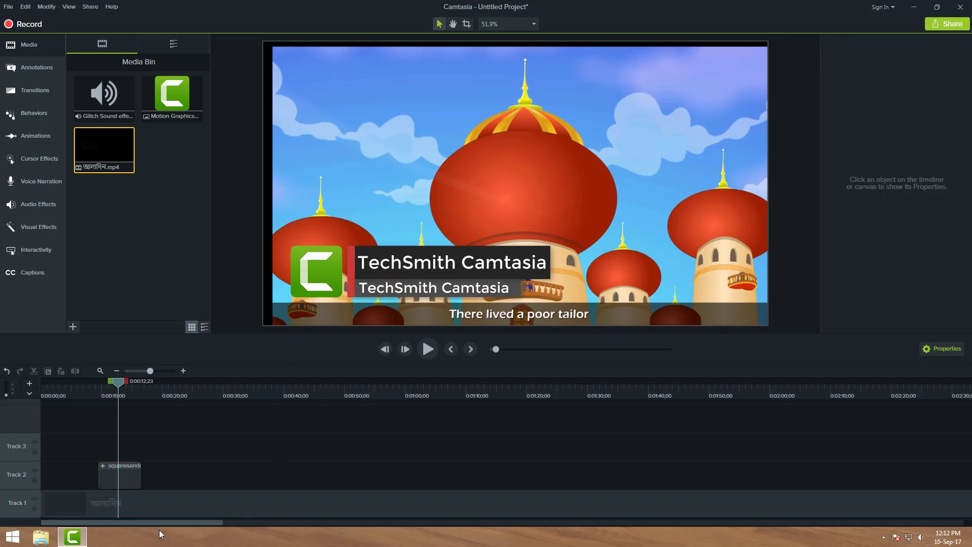
pyautogui.moveTo(329, 271); pyautogui.dragTo(330, 279)
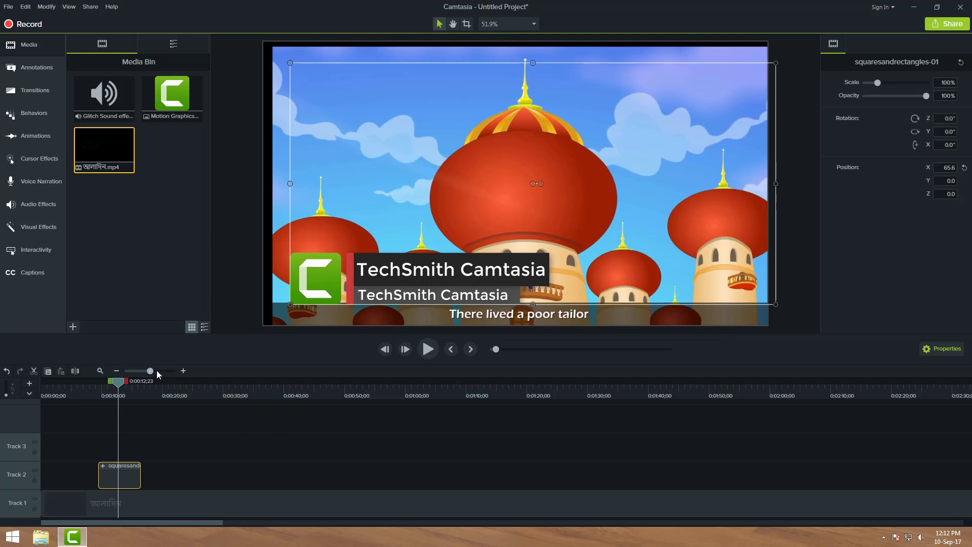
pyautogui.click(155, 371)
pyautogui.click(263, 434)
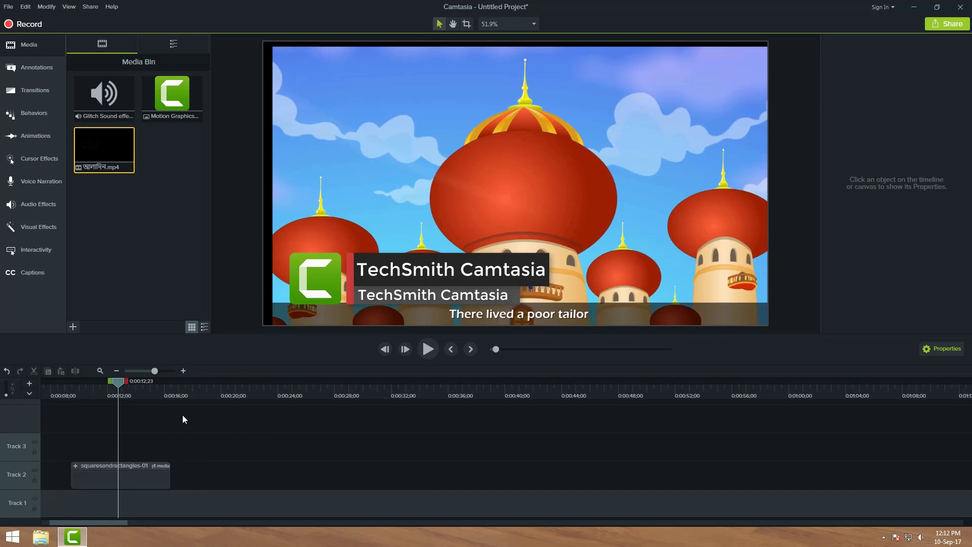
# Add a second squaresandrectangles-01 lower third from the Library to Track 2 after the existing one, and delete that copy.
pyautogui.click(168, 47)
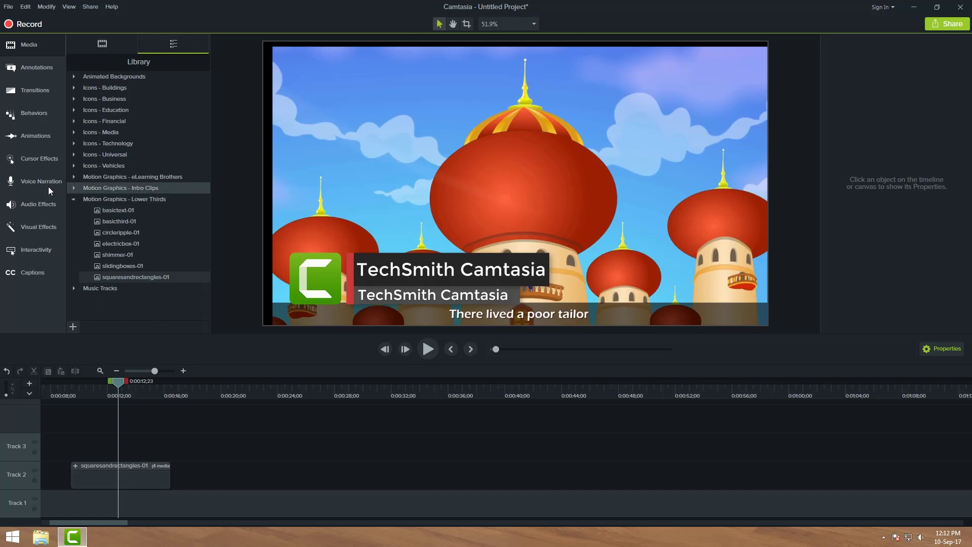
pyautogui.moveTo(112, 280); pyautogui.dragTo(210, 470)
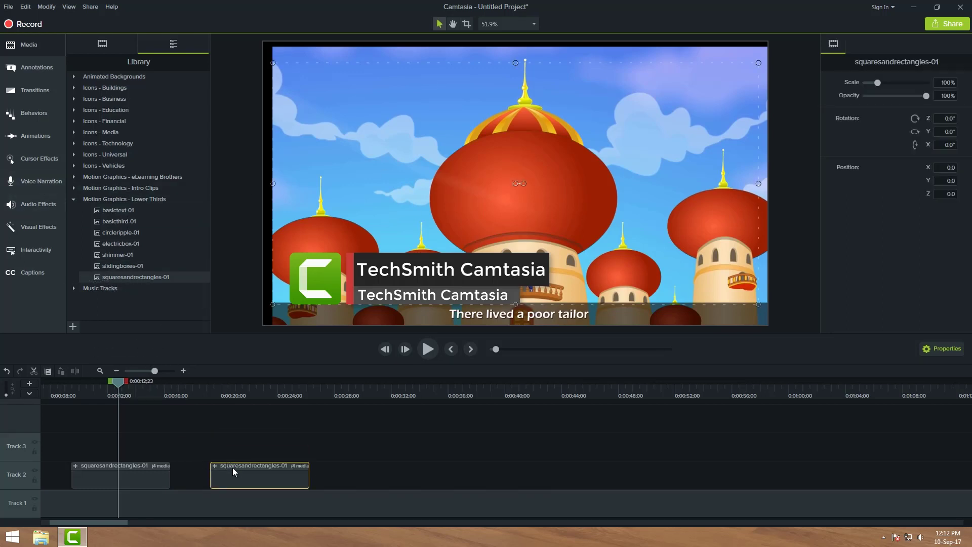
pyautogui.rightClick(289, 467)
pyautogui.click(329, 341)
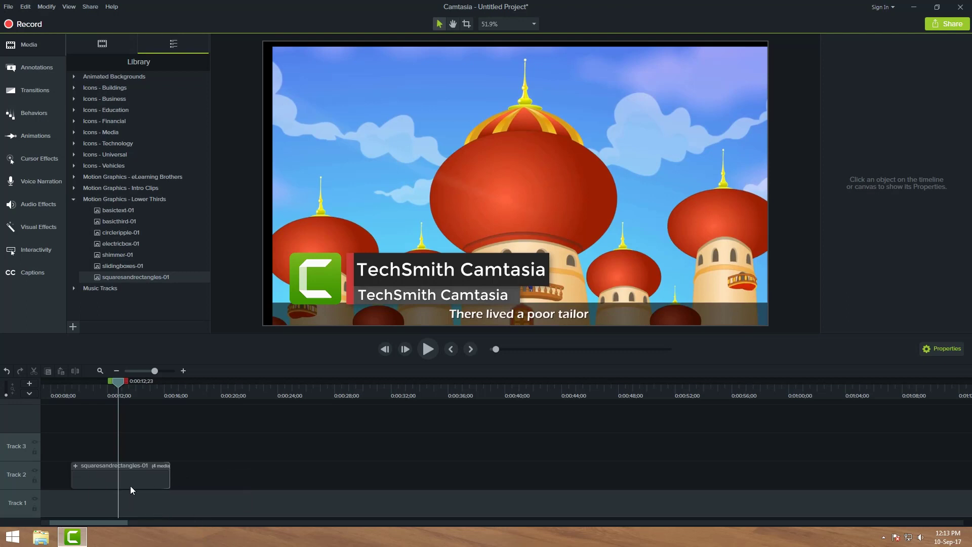
# Expand the squaresandrectangles-01 group on Track 2 and select its Camtasia_512 logo clip.
pyautogui.click(82, 478)
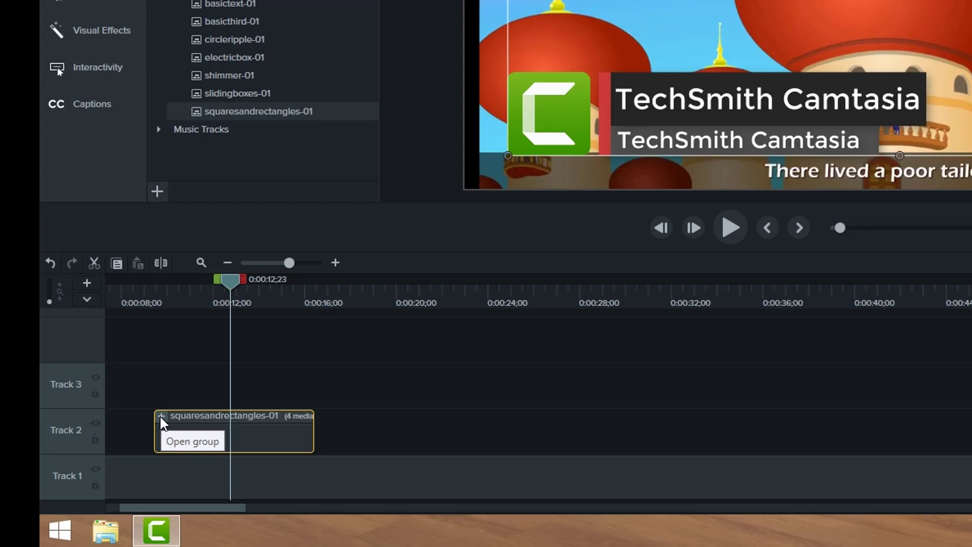
pyautogui.click(160, 415)
pyautogui.moveTo(156, 537)
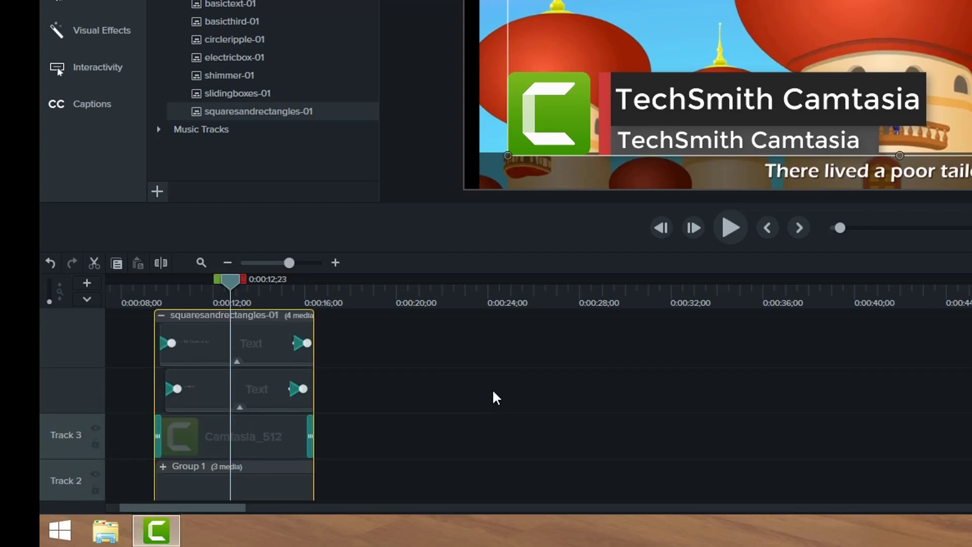
pyautogui.scroll(-1, 456, 399)
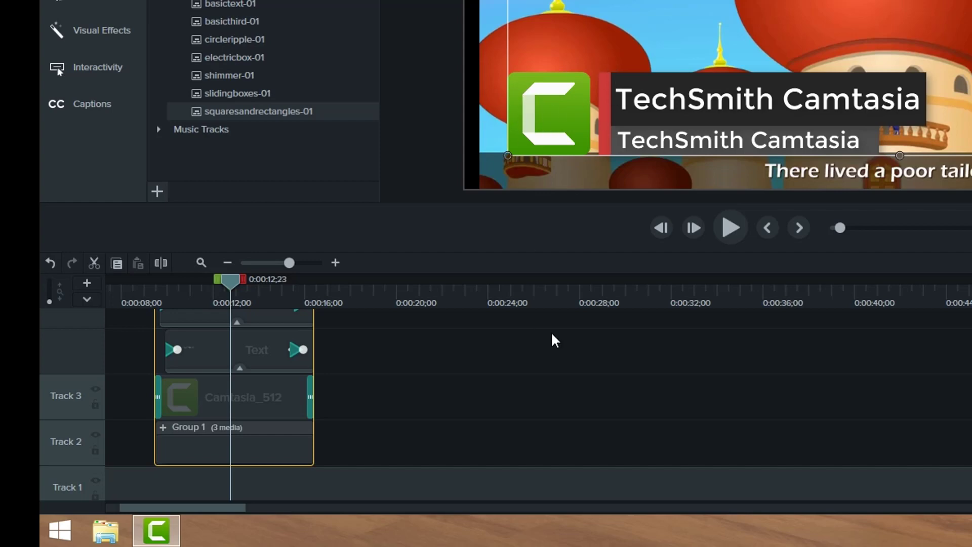
pyautogui.click(258, 405)
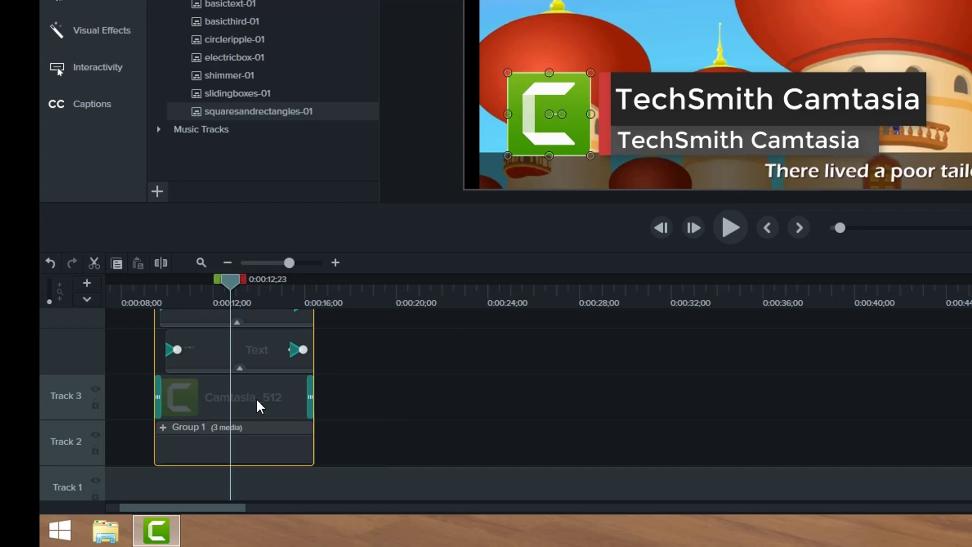
pyautogui.click(258, 405)
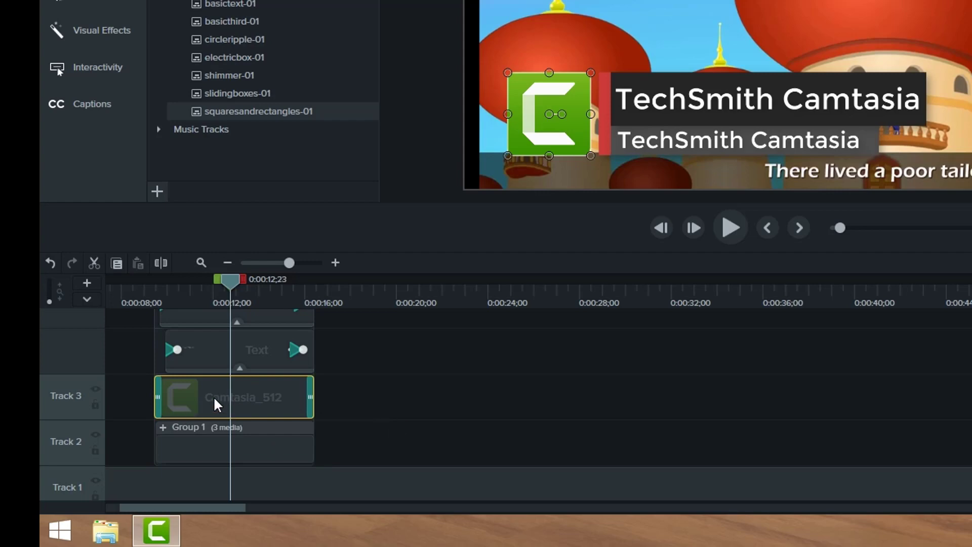
# Update the logo clip's media with the Logomakr_9aDb9x image from the Moments > Logo folder on Mass Drive (D:).
pyautogui.rightClick(264, 396)
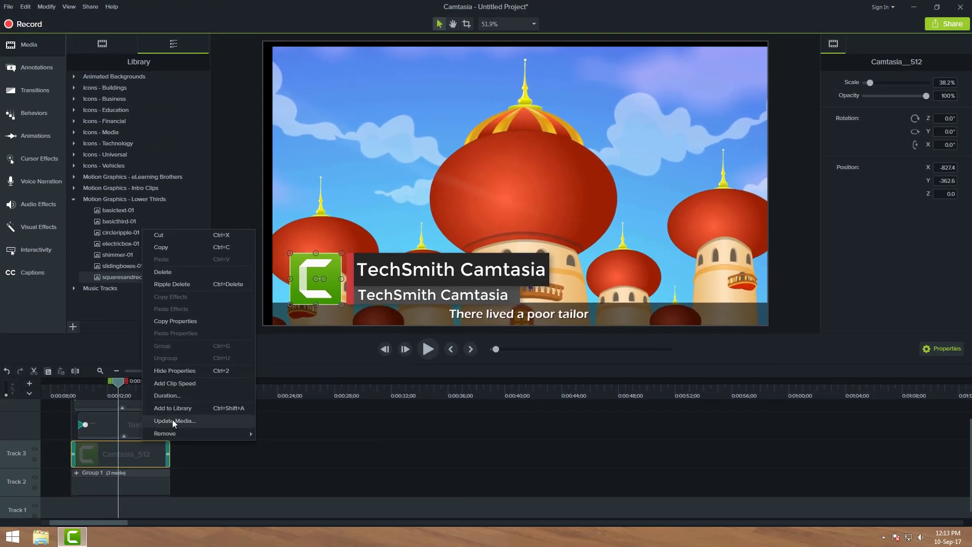
pyautogui.click(221, 396)
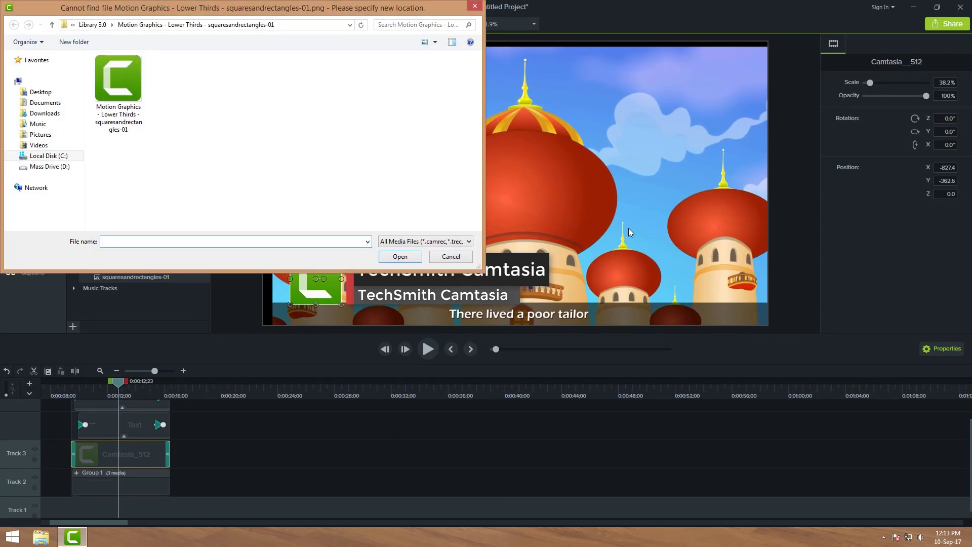
pyautogui.click(58, 93)
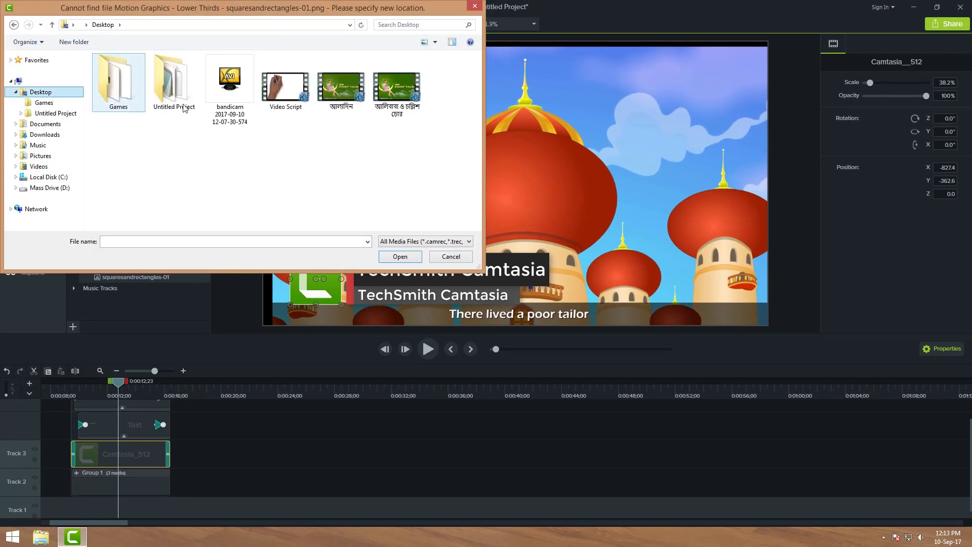
pyautogui.click(19, 81)
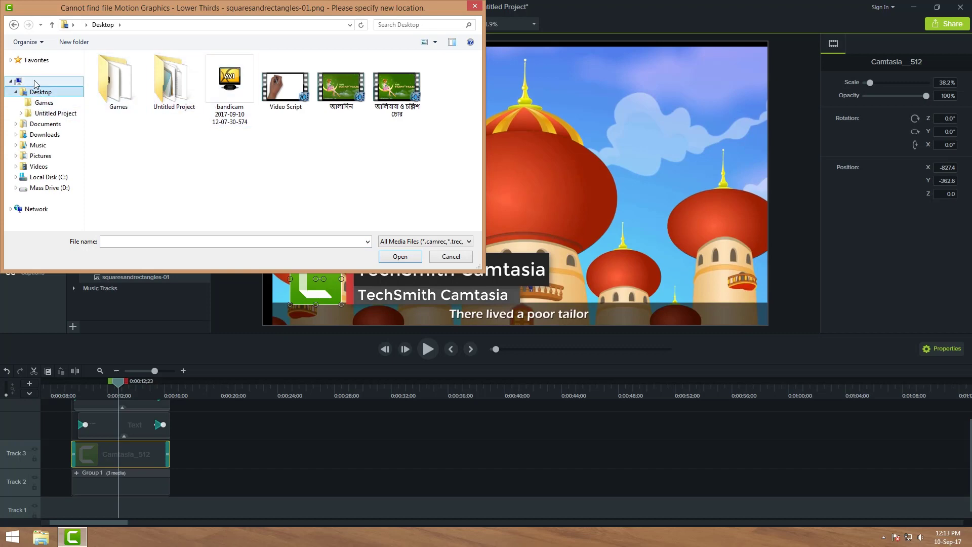
pyautogui.doubleClick(249, 146)
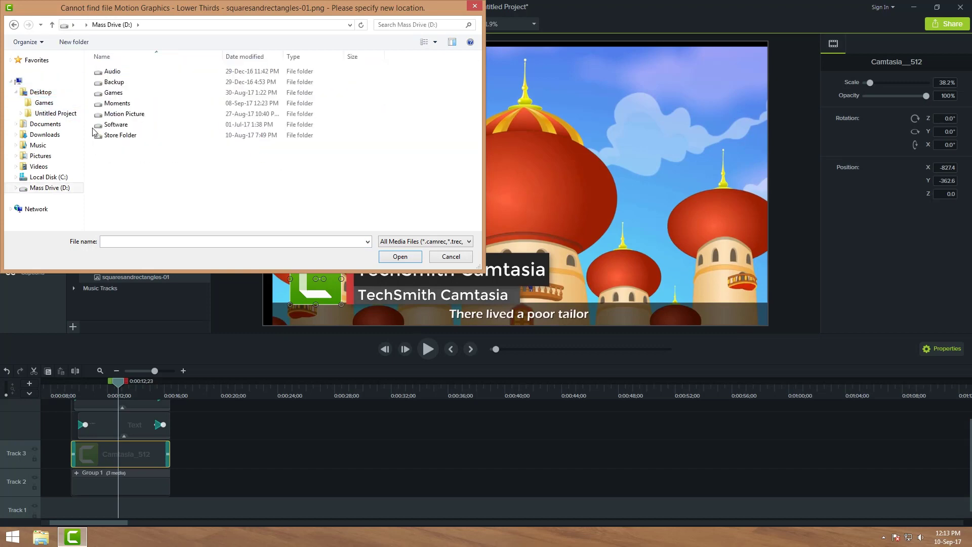
pyautogui.doubleClick(116, 103)
pyautogui.scroll(-9, 123, 171)
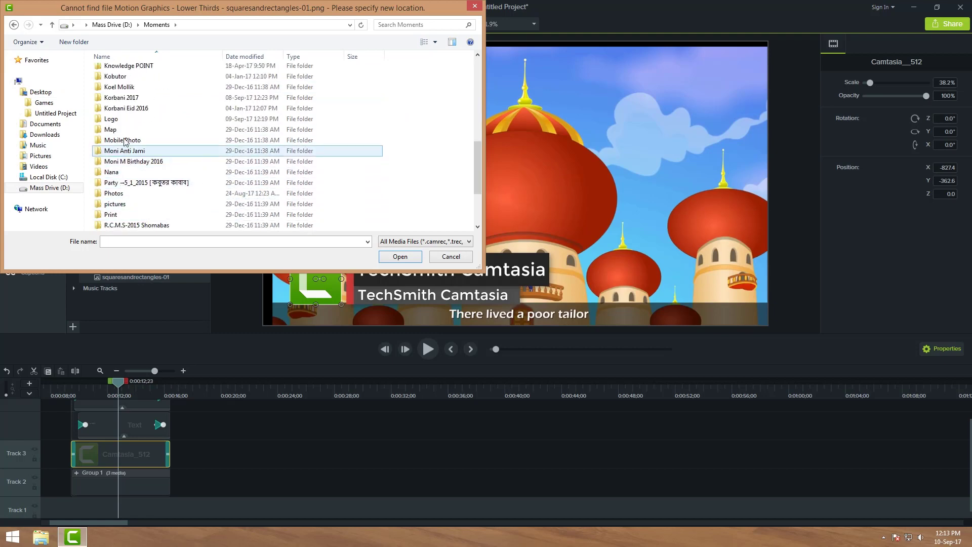
pyautogui.doubleClick(125, 119)
pyautogui.scroll(-5, 243, 147)
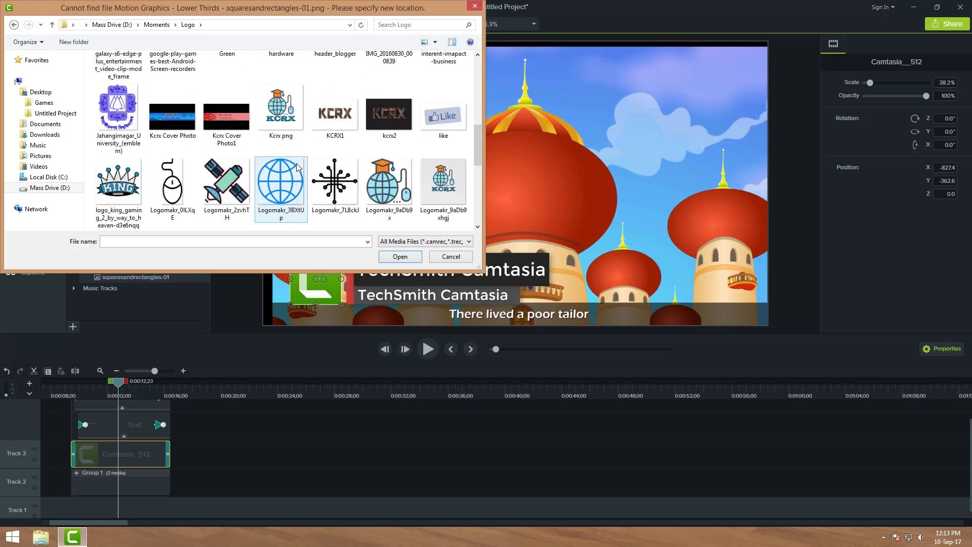
pyautogui.click(388, 182)
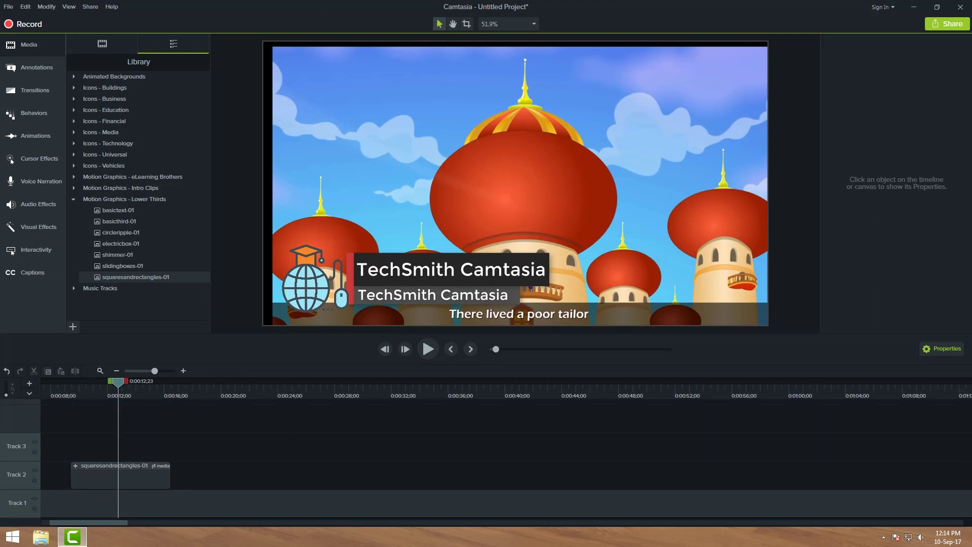
# Expand the lower third group to show its text clips and move the playhead to 0:00:10;26.
pyautogui.click(78, 464)
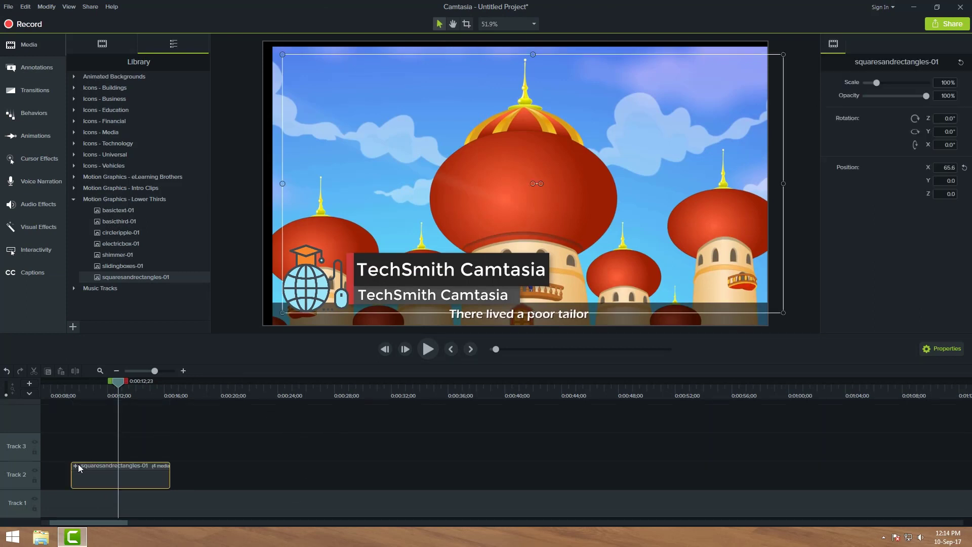
pyautogui.click(75, 466)
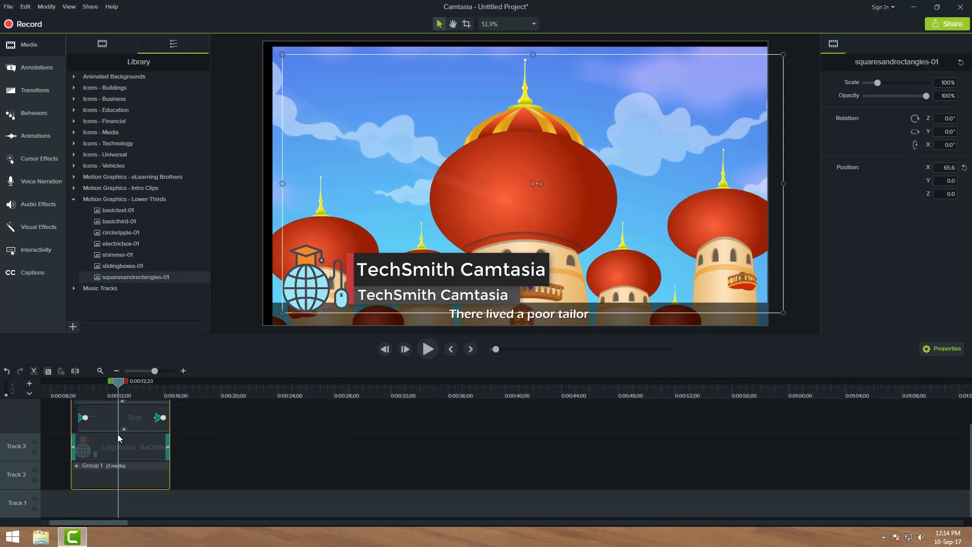
pyautogui.scroll(2, 117, 433)
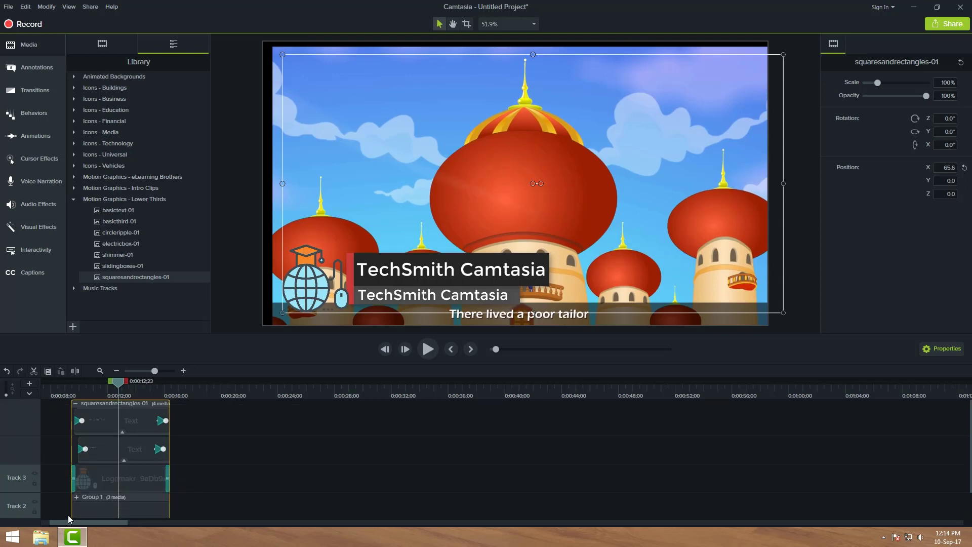
pyautogui.moveTo(124, 385); pyautogui.dragTo(92, 385)
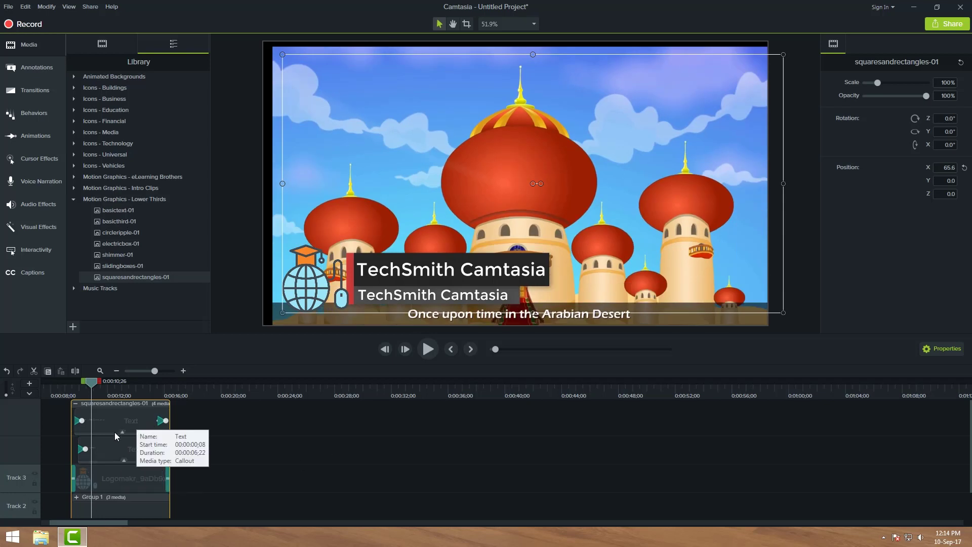
# Replace the upper title text of the lower third with "Bangla help tech".
pyautogui.doubleClick(418, 271)
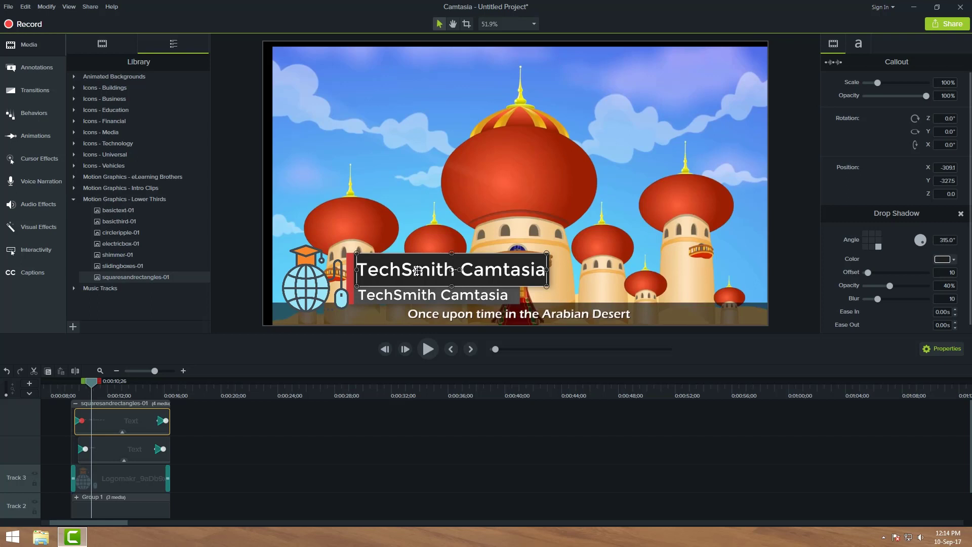
pyautogui.doubleClick(418, 270)
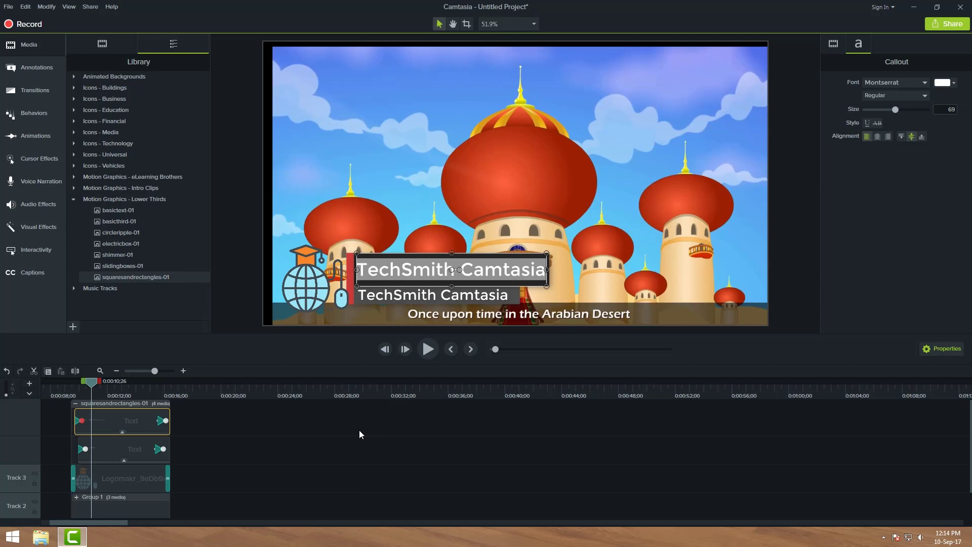
pyautogui.write('Ba')
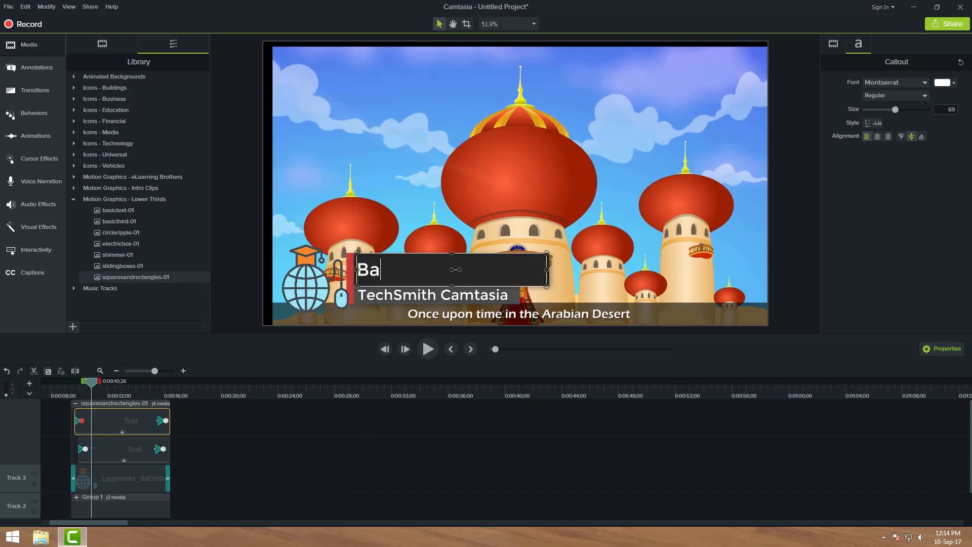
pyautogui.write('ngla help ')
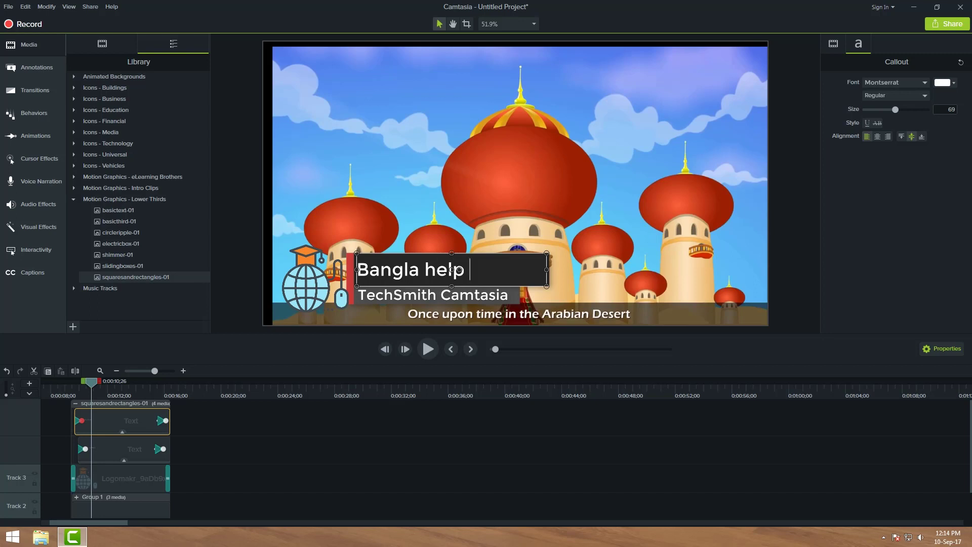
pyautogui.write('tech')
pyautogui.click(495, 410)
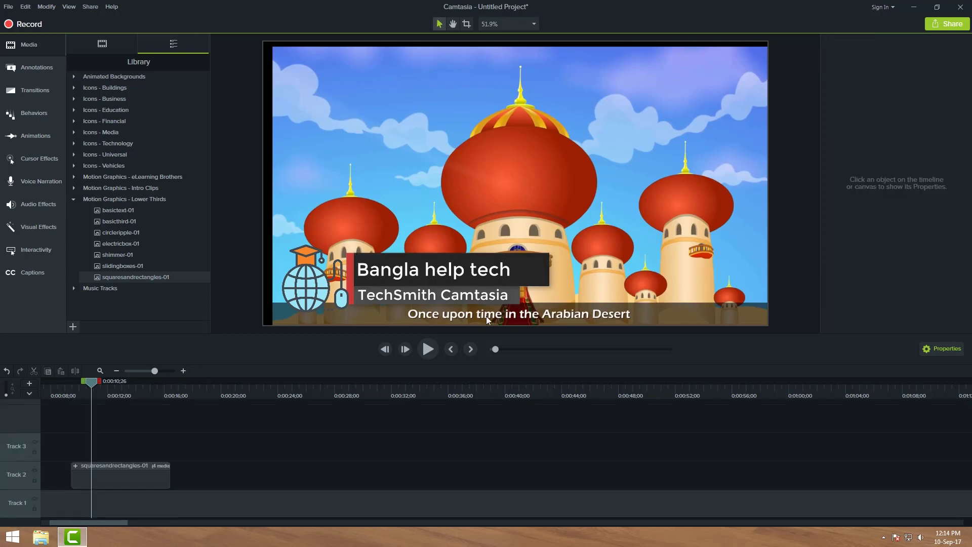
# Try red (#FC4242) as the font color of the "Bangla help tech" title, and settle on green.
pyautogui.click(484, 274)
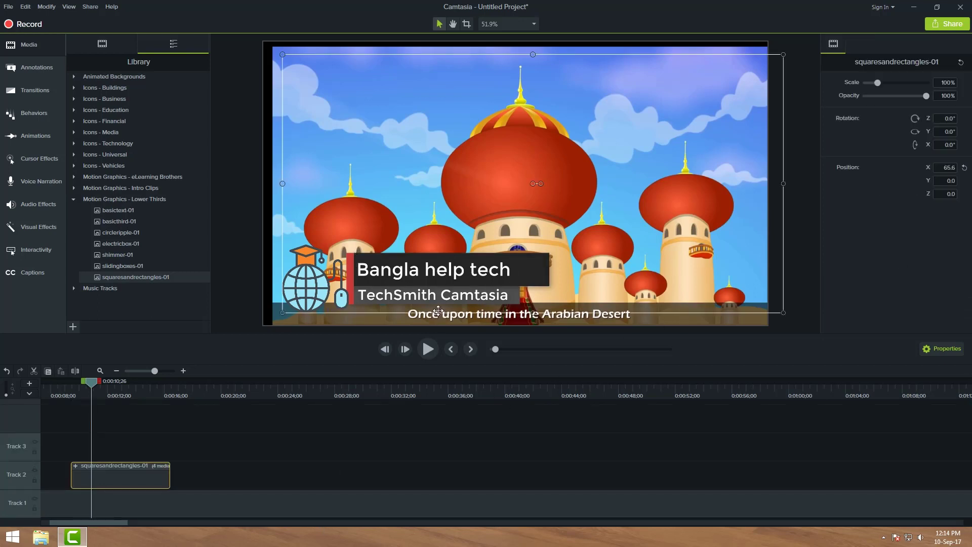
pyautogui.doubleClick(432, 268)
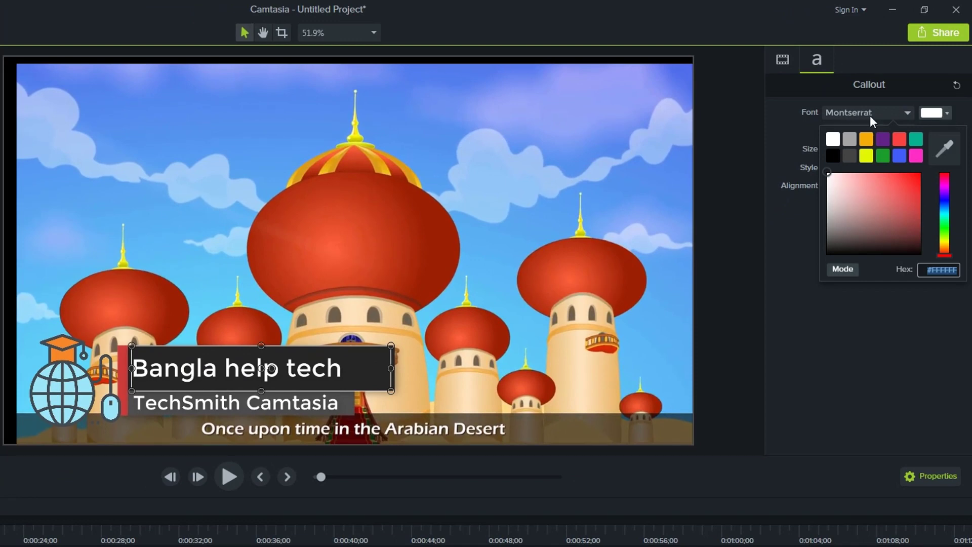
pyautogui.click(901, 138)
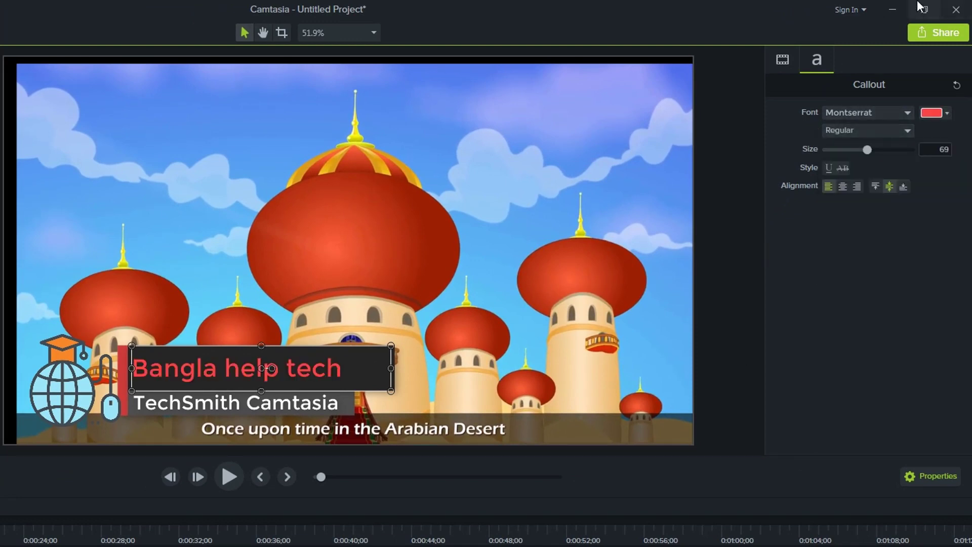
pyautogui.click(940, 120)
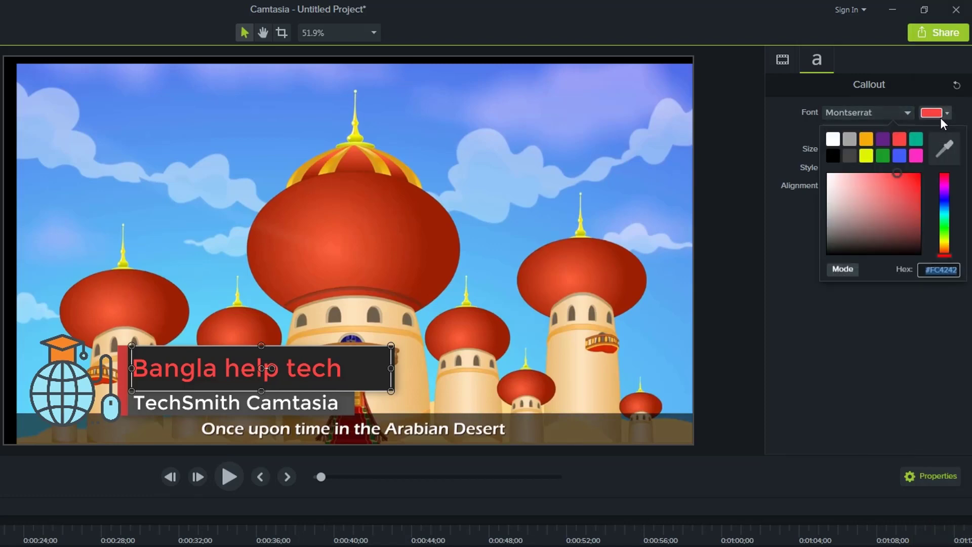
pyautogui.click(884, 154)
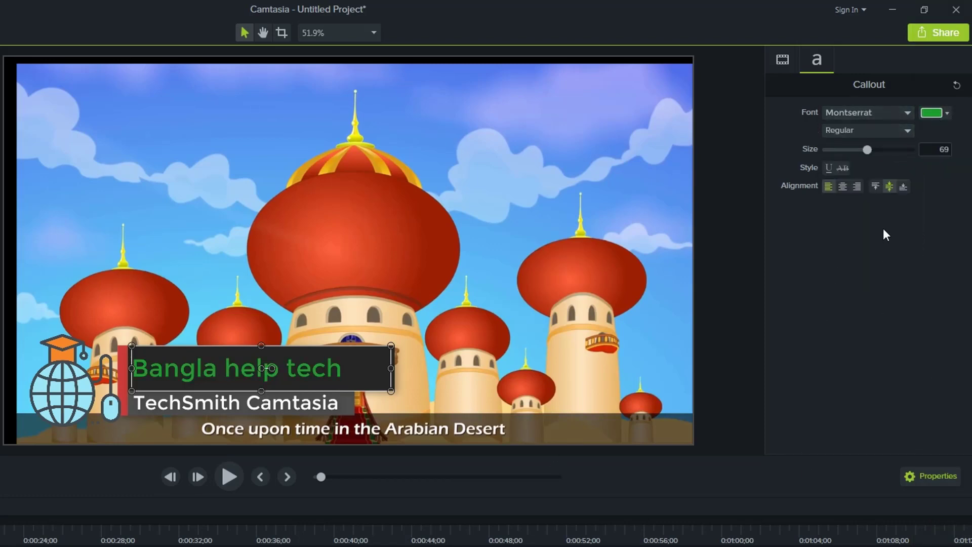
# Enlarge the "Bangla help tech" title to font size 83 and reposition it over its dark box.
pyautogui.moveTo(872, 150)
pyautogui.mouseDown()
pyautogui.moveTo(894, 143)
pyautogui.moveTo(867, 144)
pyautogui.moveTo(879, 144)
pyautogui.mouseUp()
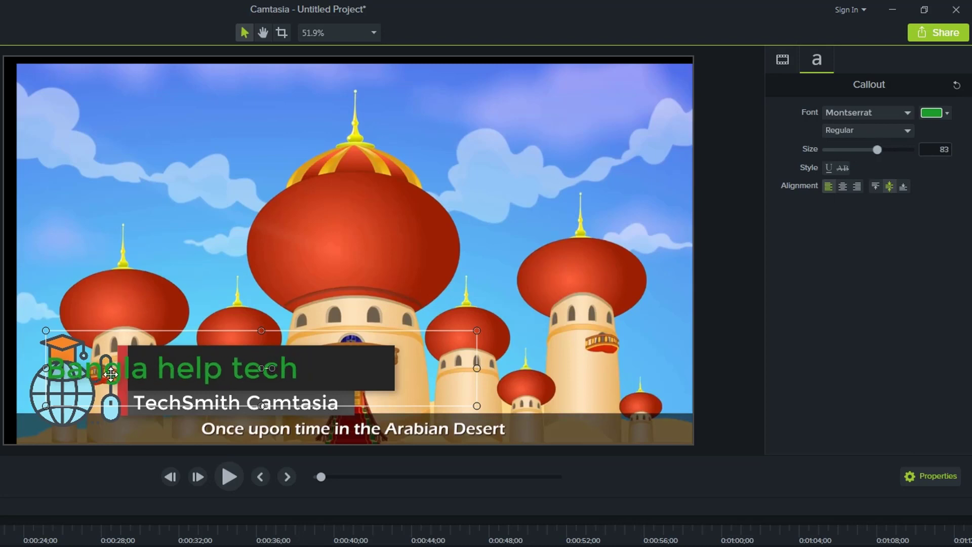
pyautogui.moveTo(111, 374); pyautogui.dragTo(199, 369)
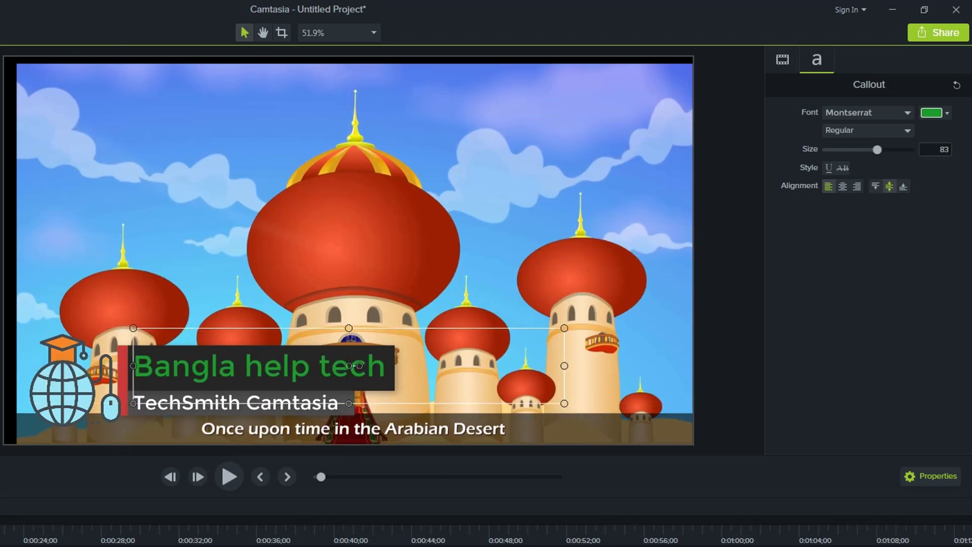
pyautogui.press('Escape')
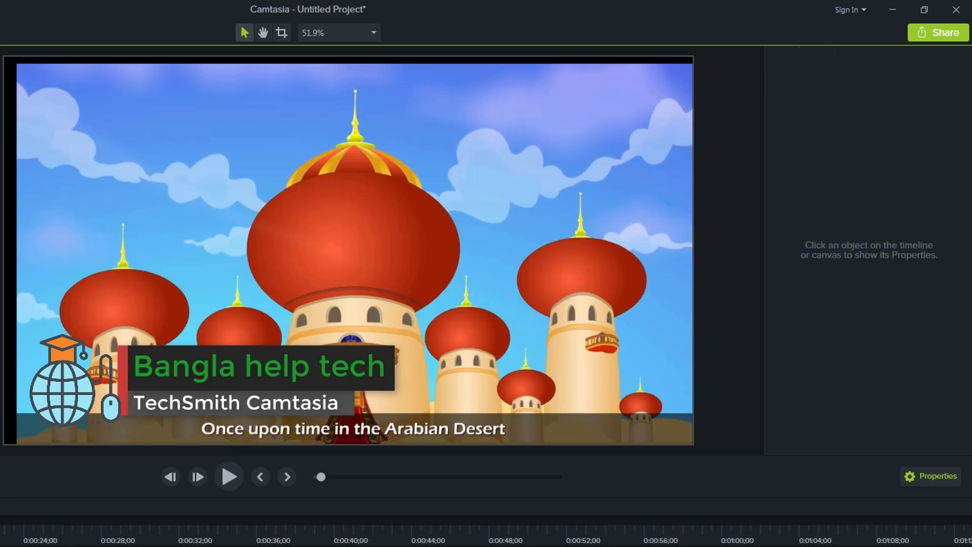
# Replace the lower text line "TechSmith Camtasia" with "youtube.com".
pyautogui.click(228, 405)
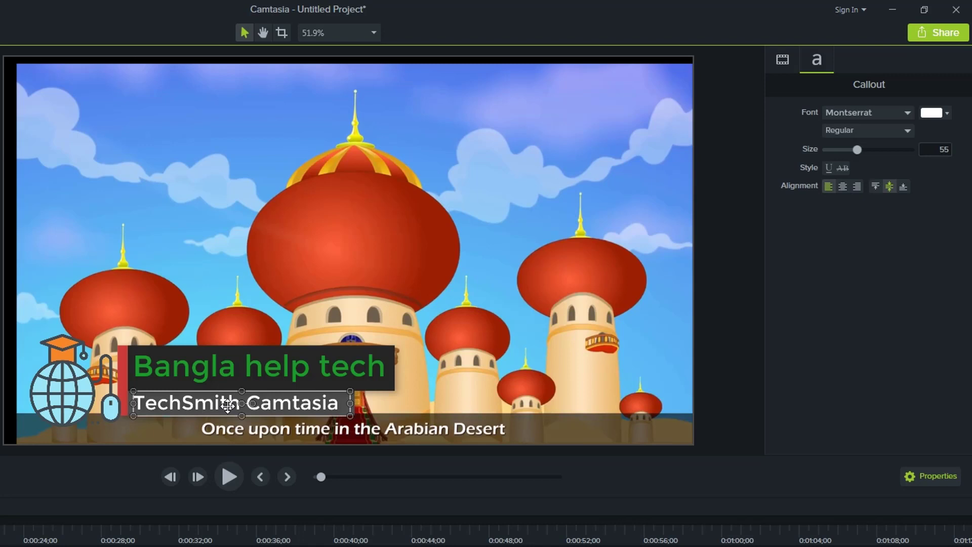
pyautogui.doubleClick(227, 405)
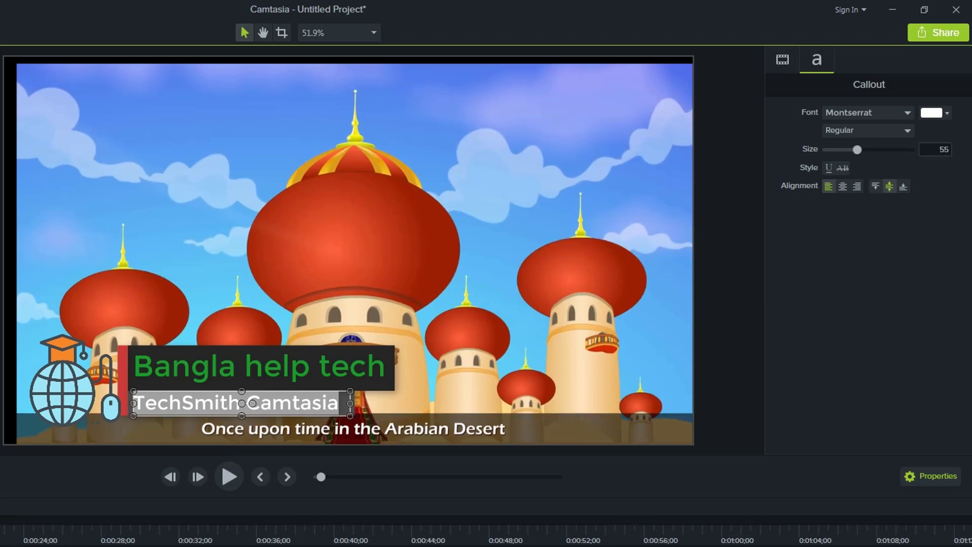
pyautogui.write('you')
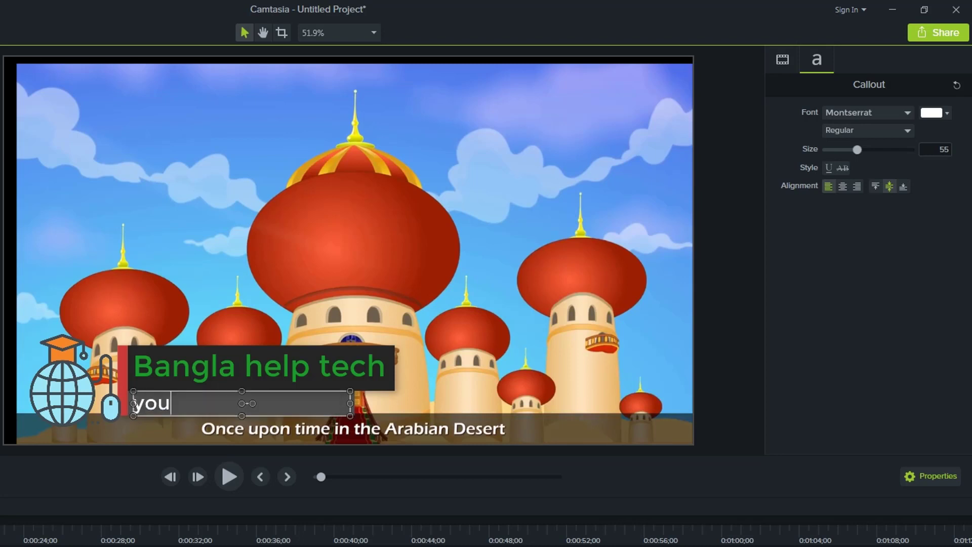
pyautogui.write('tube.c')
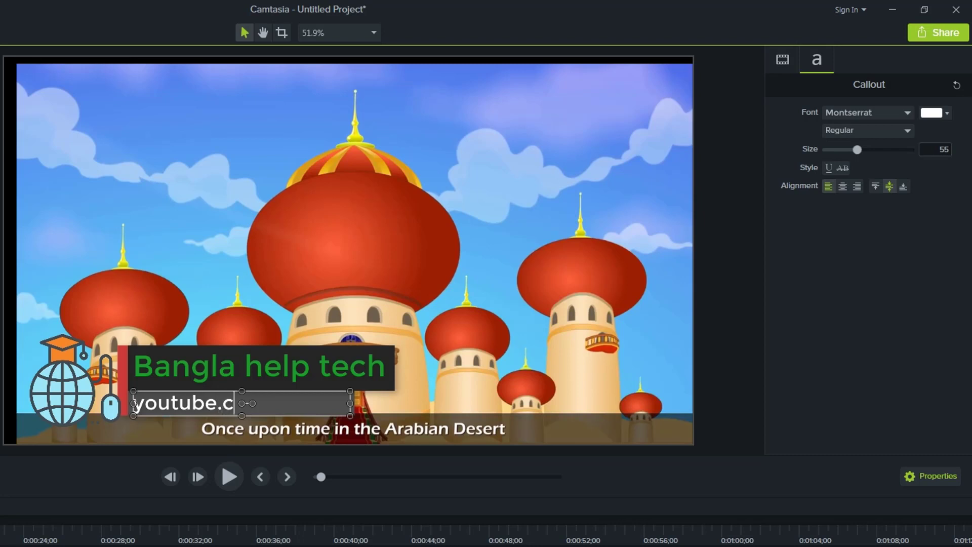
pyautogui.write('om')
pyautogui.press('Escape')
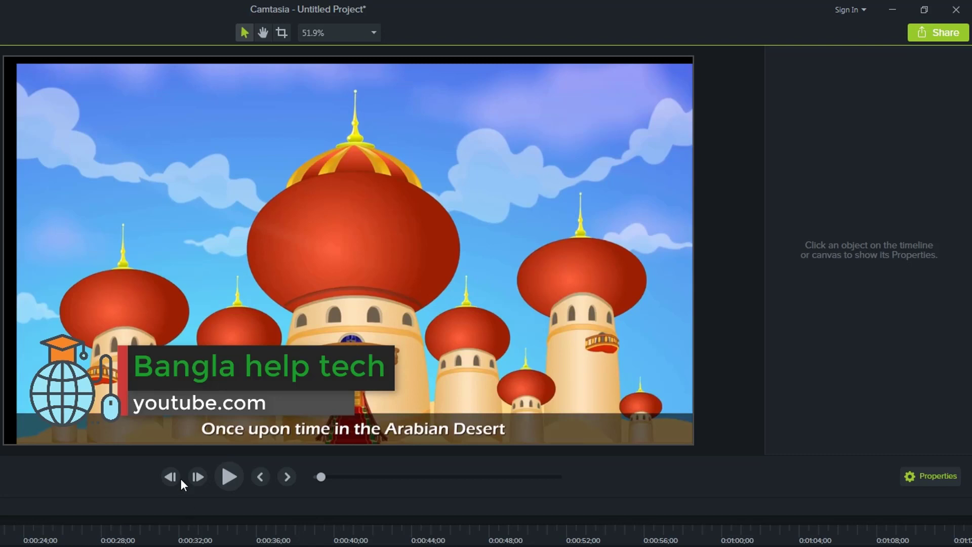
# Examine the font color, typeface and font style options available for the "youtube.com" text.
pyautogui.click(176, 407)
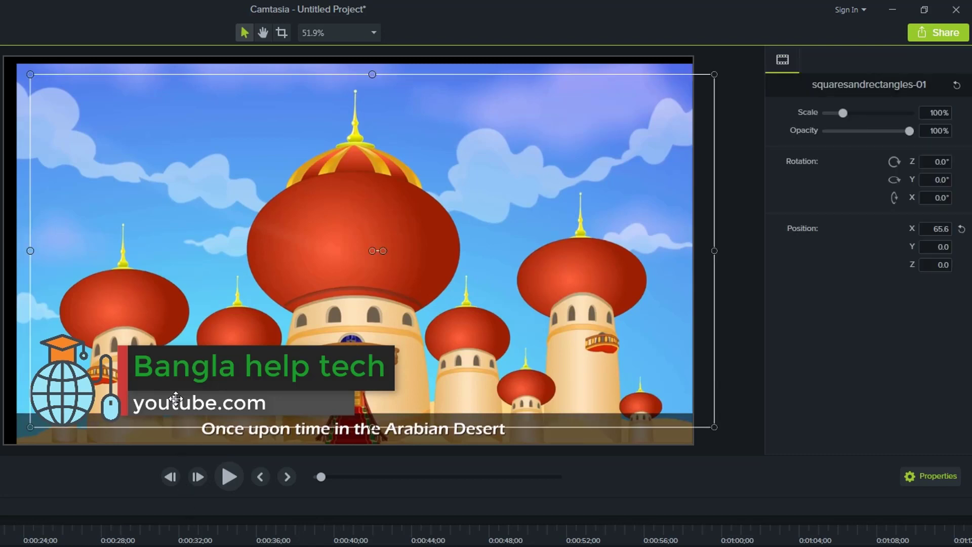
pyautogui.click(182, 403)
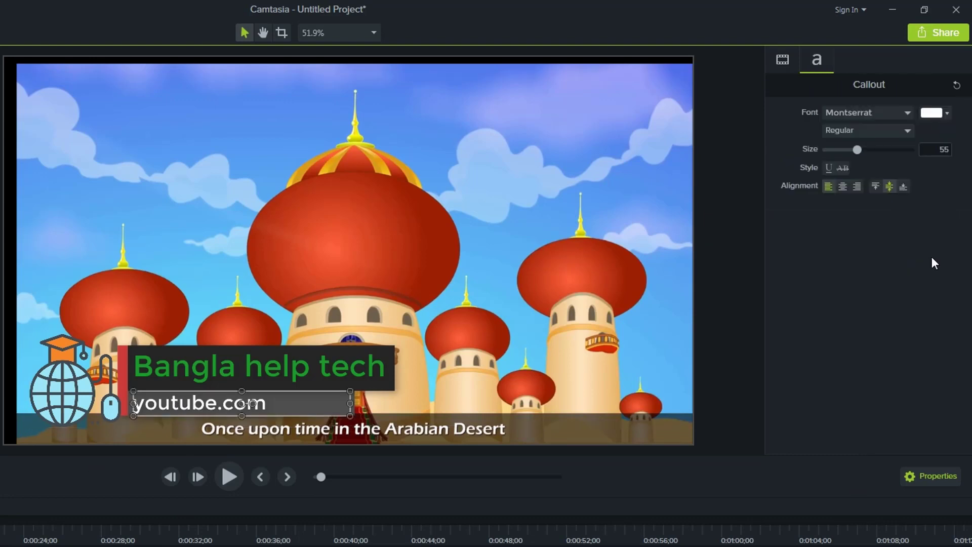
pyautogui.click(945, 114)
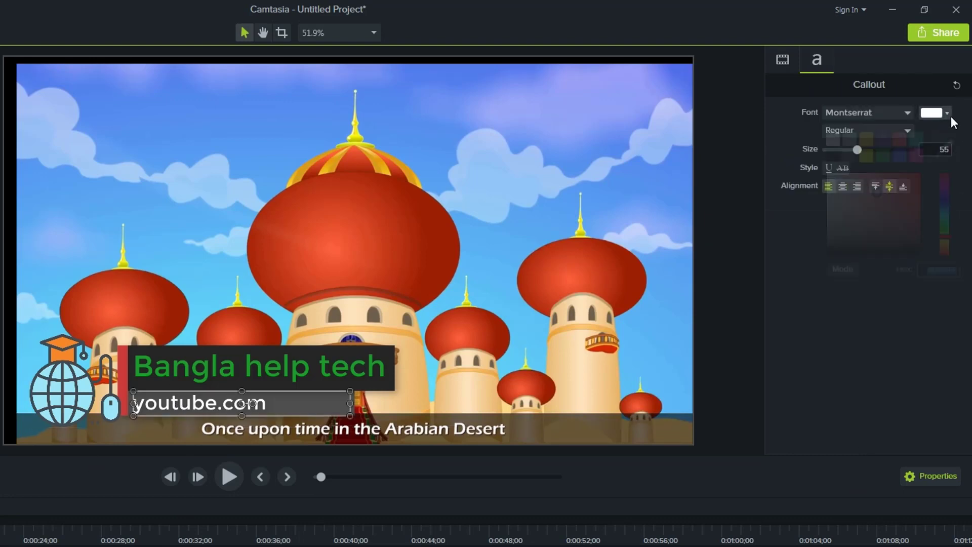
pyautogui.click(892, 342)
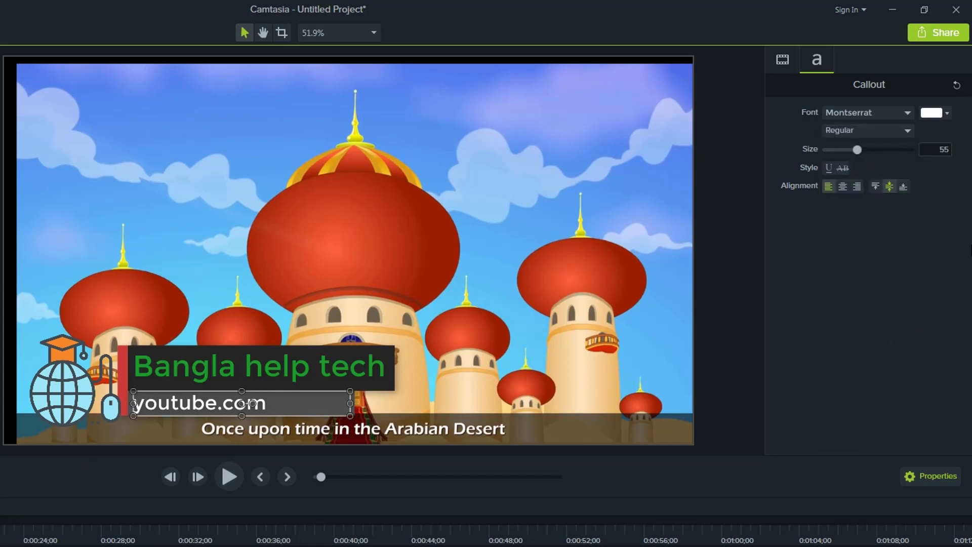
pyautogui.click(905, 112)
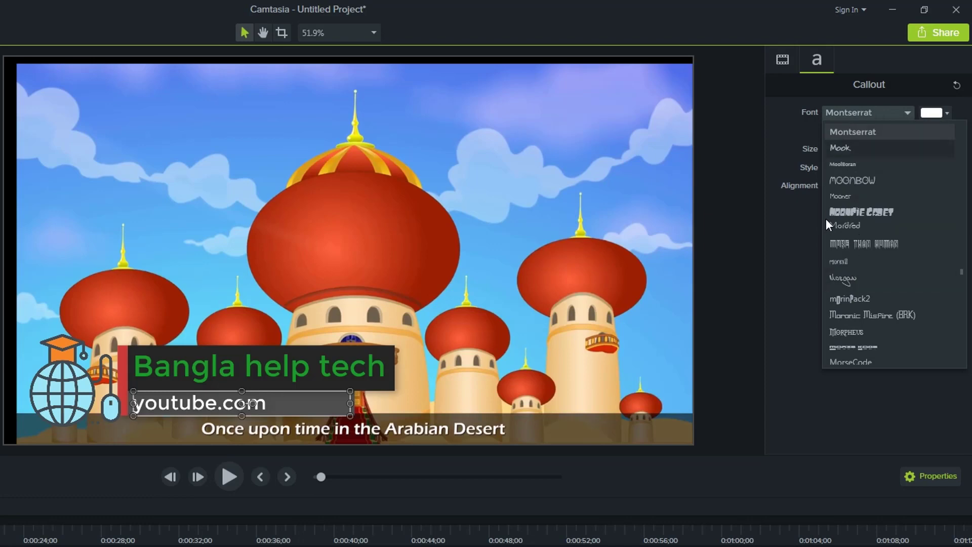
pyautogui.click(776, 318)
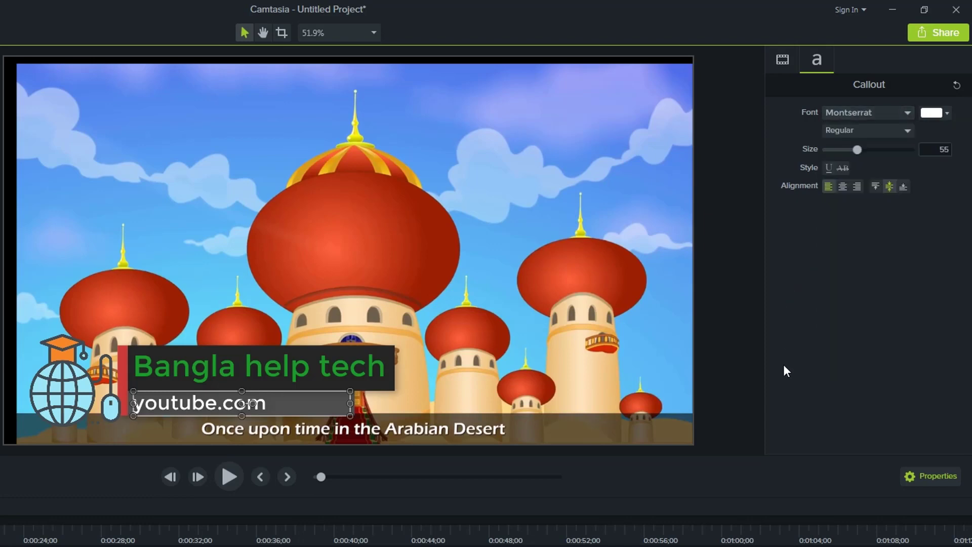
pyautogui.click(907, 130)
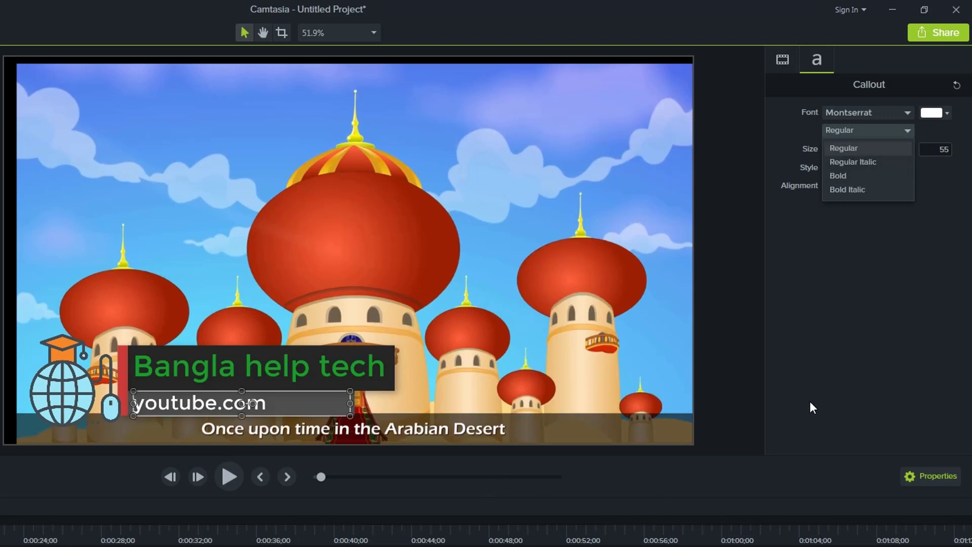
pyautogui.click(842, 360)
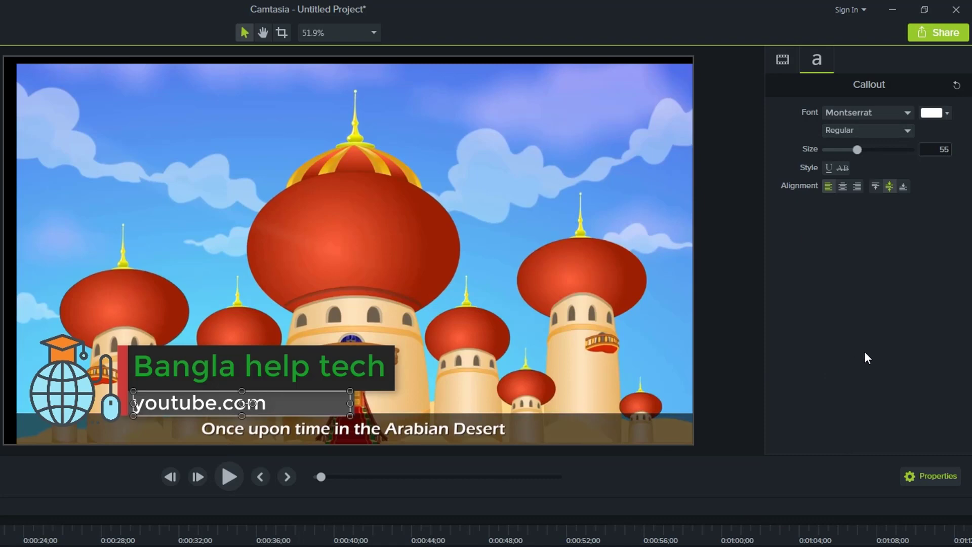
pyautogui.press('Escape')
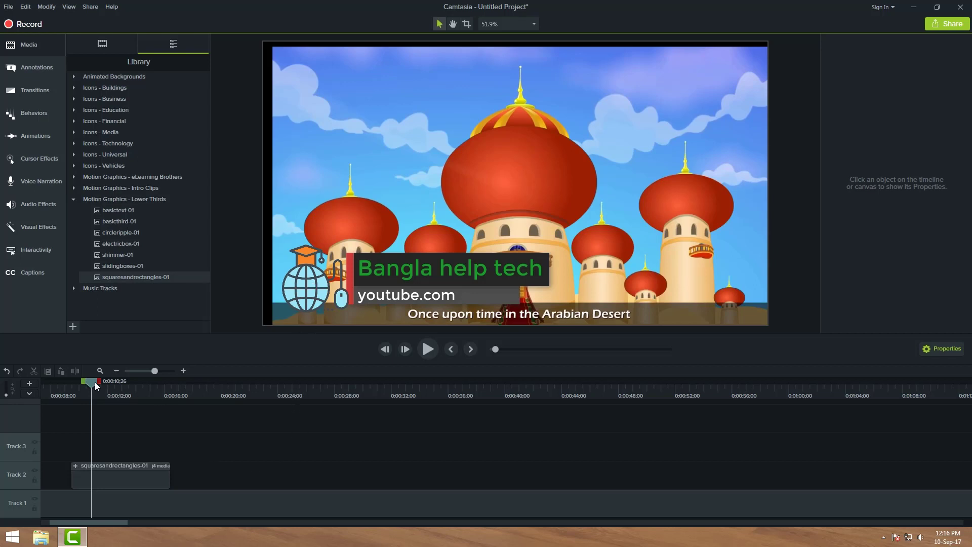
# Preview the customized lower third from 0:00:08;27 past its end, and return the playhead to 0:00:14;08.
pyautogui.moveTo(89, 382); pyautogui.dragTo(63, 382)
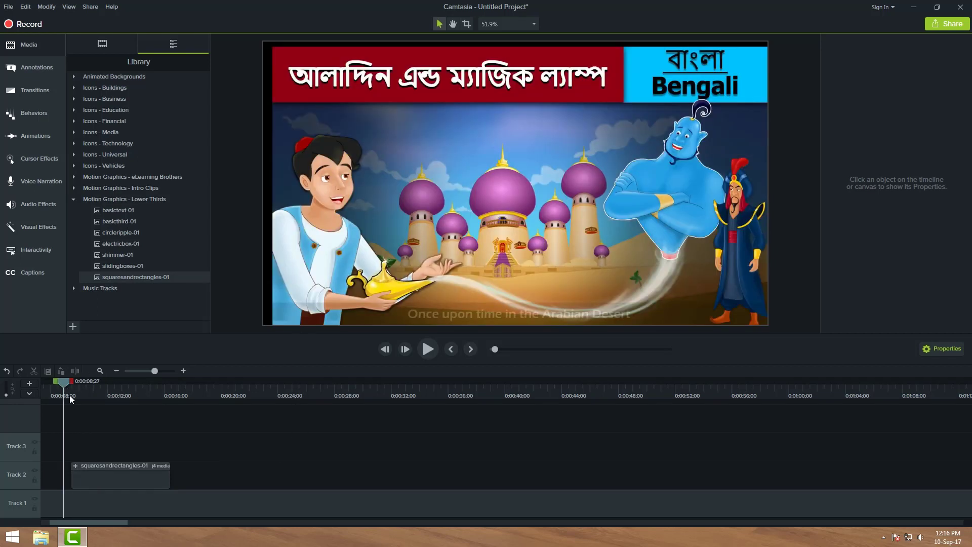
pyautogui.press('space')
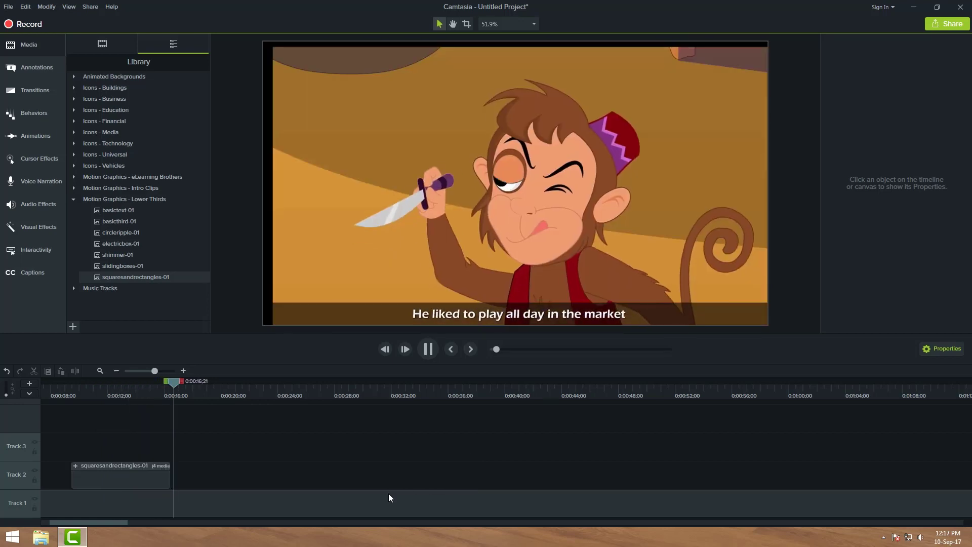
pyautogui.press('space')
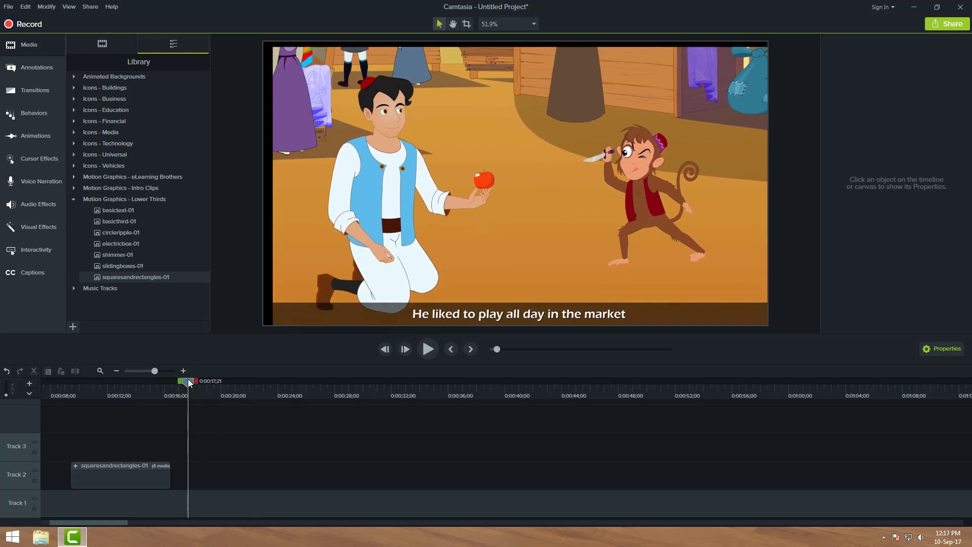
pyautogui.moveTo(187, 378); pyautogui.dragTo(139, 377)
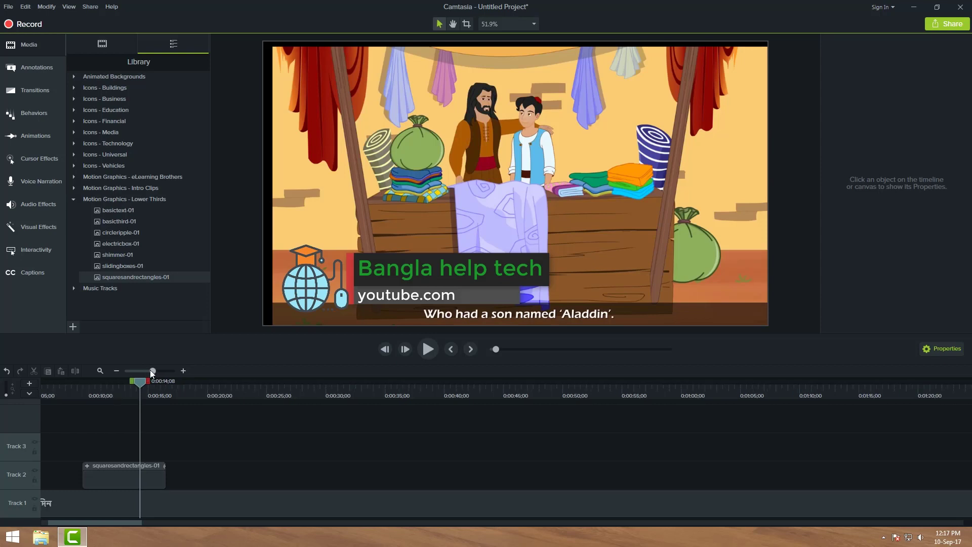
# Add the Glitch Sound effects audio from the media bin to a new Track 4, starting at about 0:00:35.
pyautogui.moveTo(150, 369); pyautogui.dragTo(148, 370)
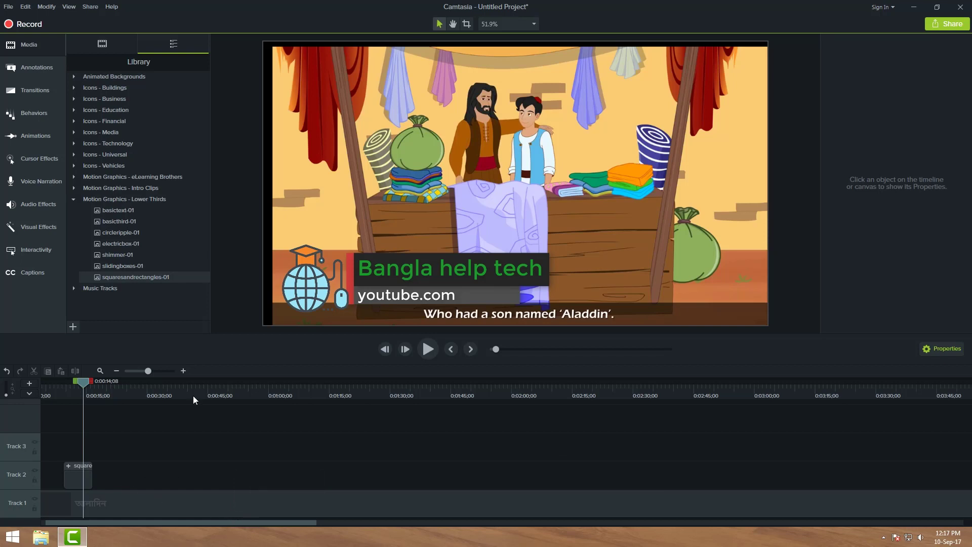
pyautogui.click(100, 43)
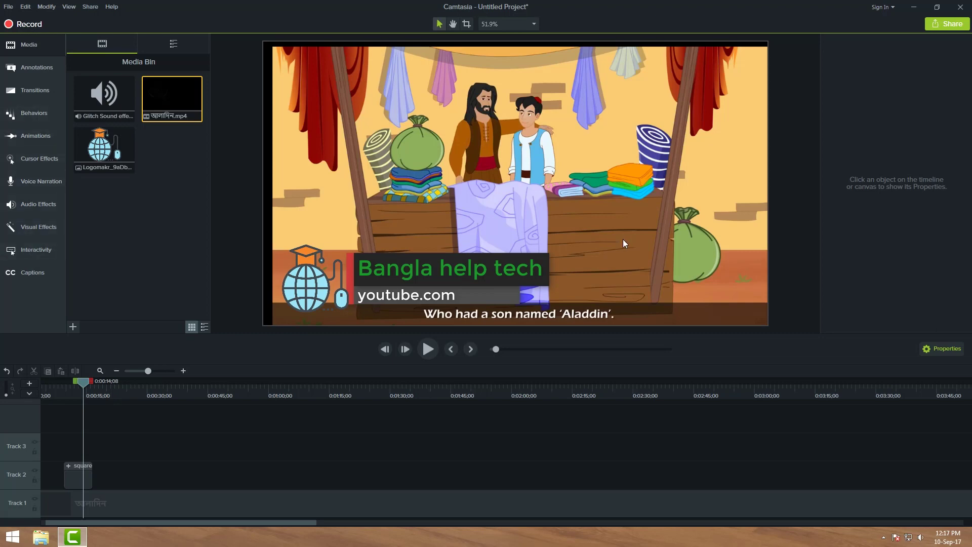
pyautogui.moveTo(104, 96); pyautogui.dragTo(170, 423)
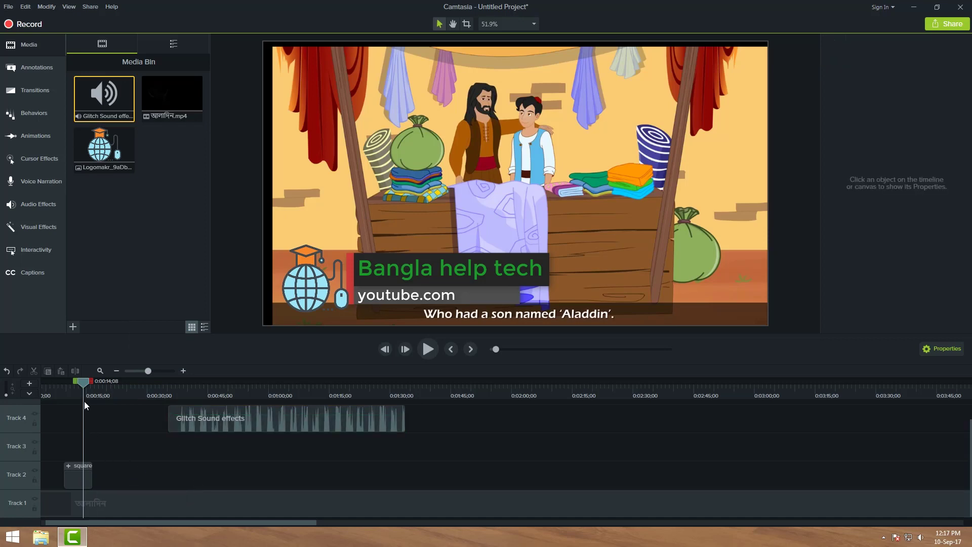
# Play the timeline from 0:00:37;19 to listen to the Glitch Sound effects audio.
pyautogui.moveTo(84, 384); pyautogui.dragTo(179, 396)
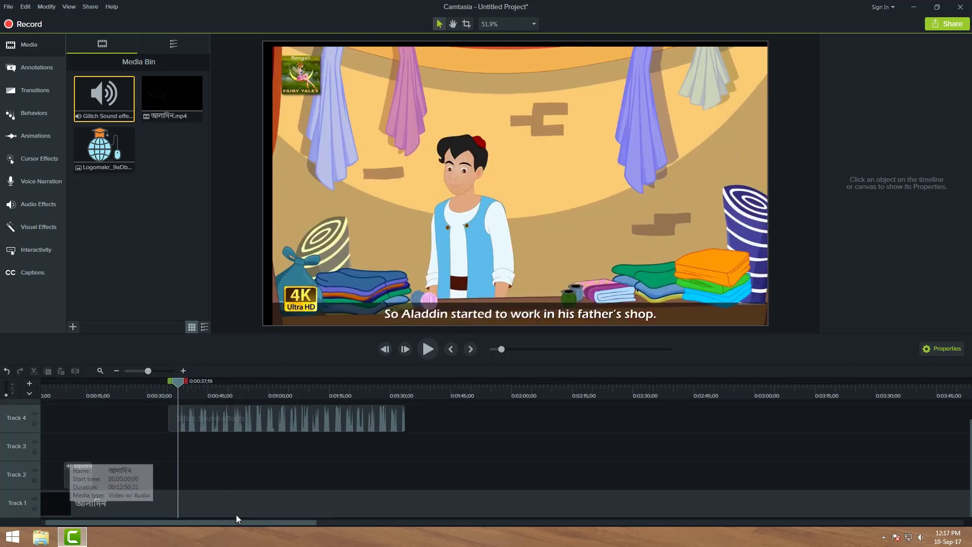
pyautogui.press('space')
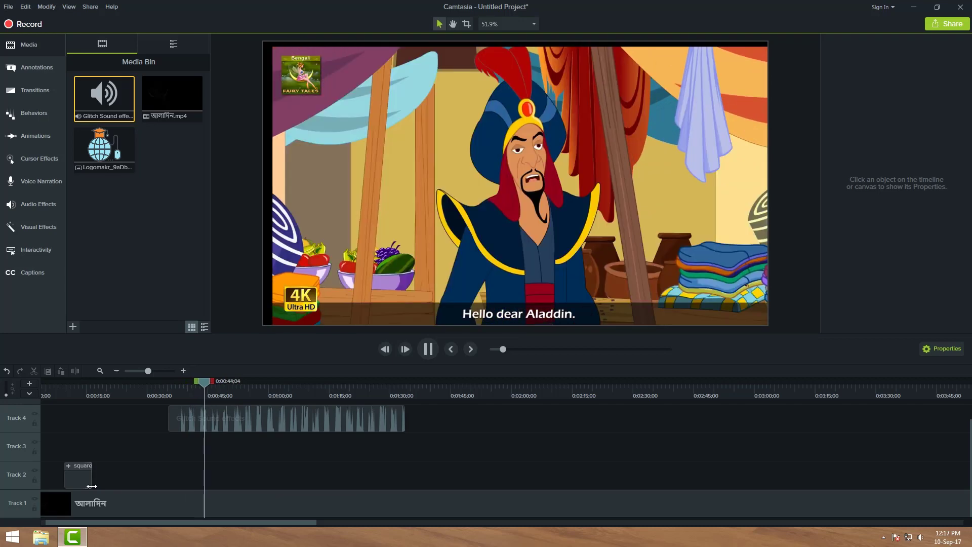
pyautogui.press('space')
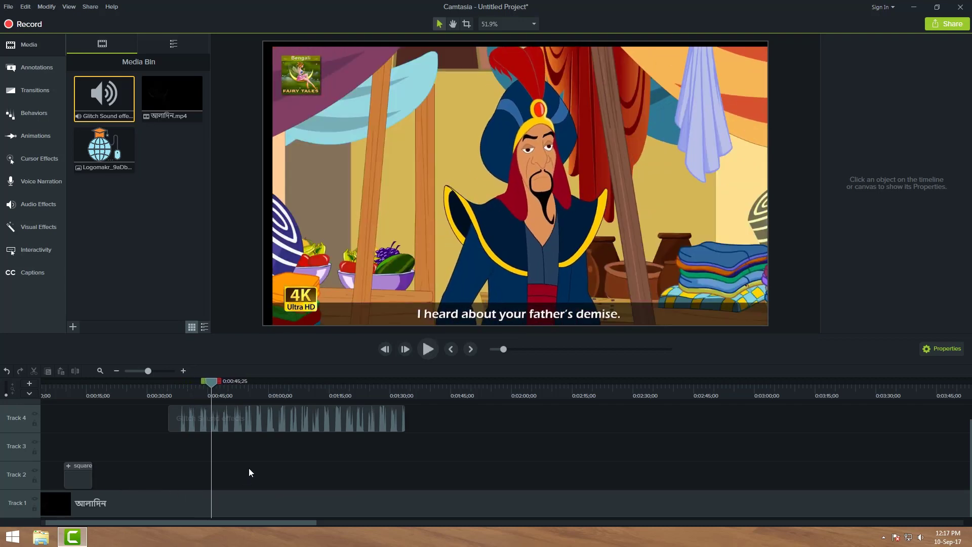
# Split the Glitch Sound effects clip on Track 4 at 0:00:39;29 and delete the portion before the cut.
pyautogui.moveTo(211, 385); pyautogui.dragTo(187, 391)
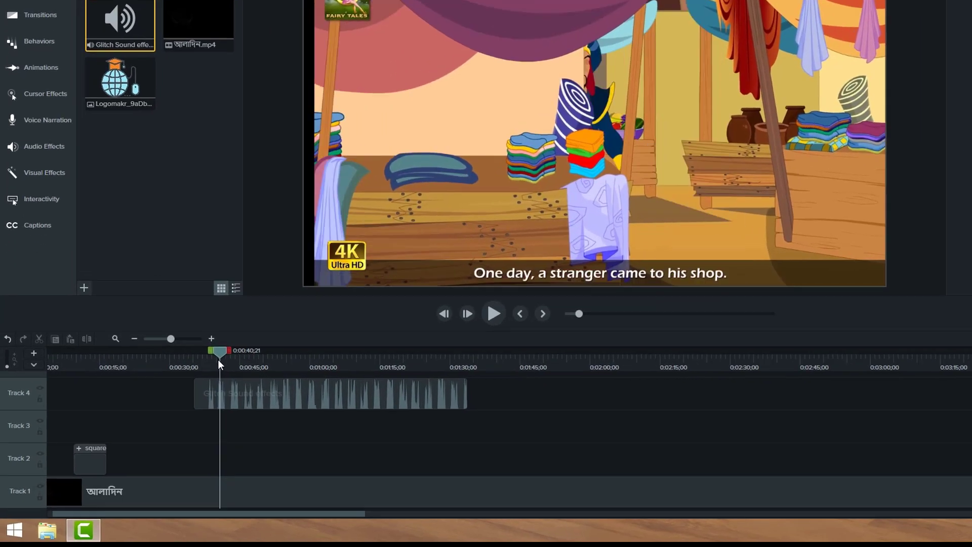
pyautogui.moveTo(318, 261); pyautogui.dragTo(316, 260)
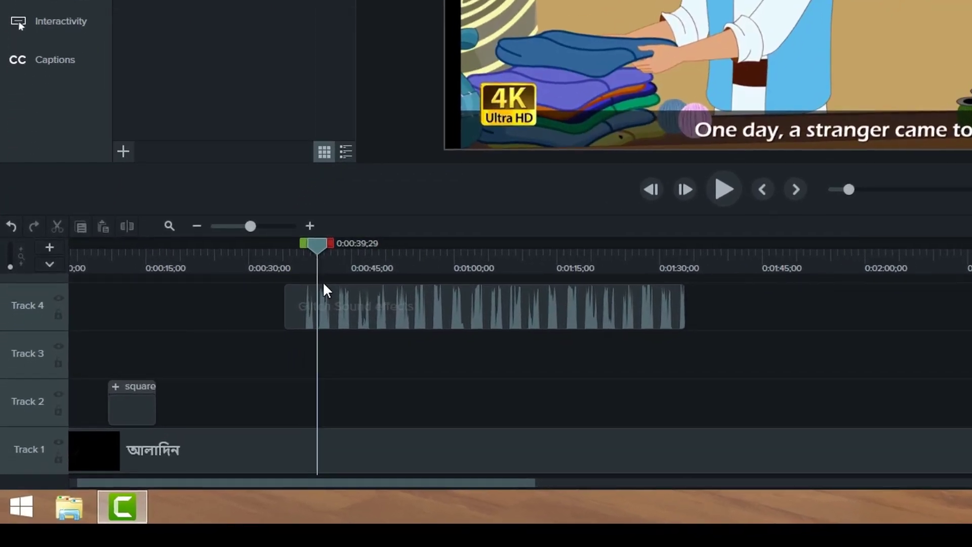
pyautogui.click(333, 305)
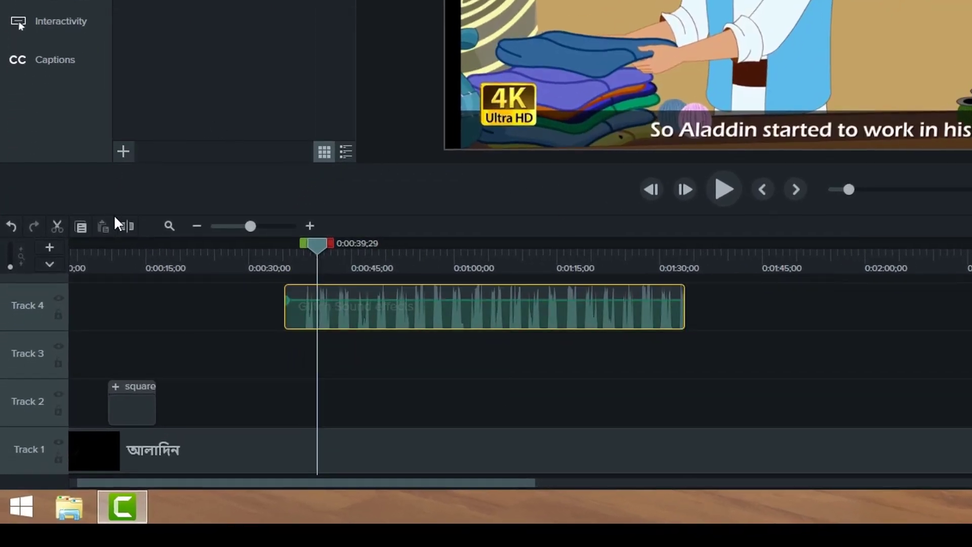
pyautogui.click(278, 318)
pyautogui.click(301, 316)
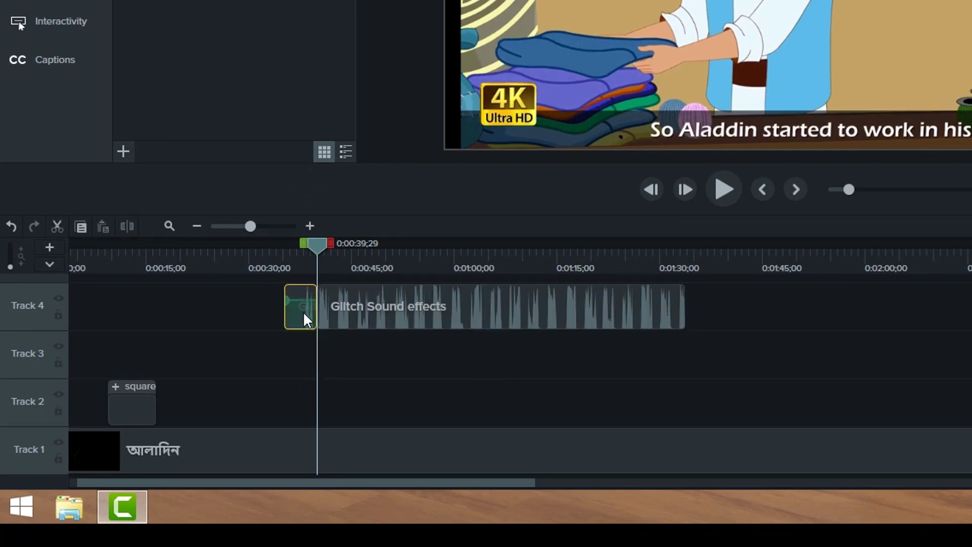
pyautogui.rightClick(300, 311)
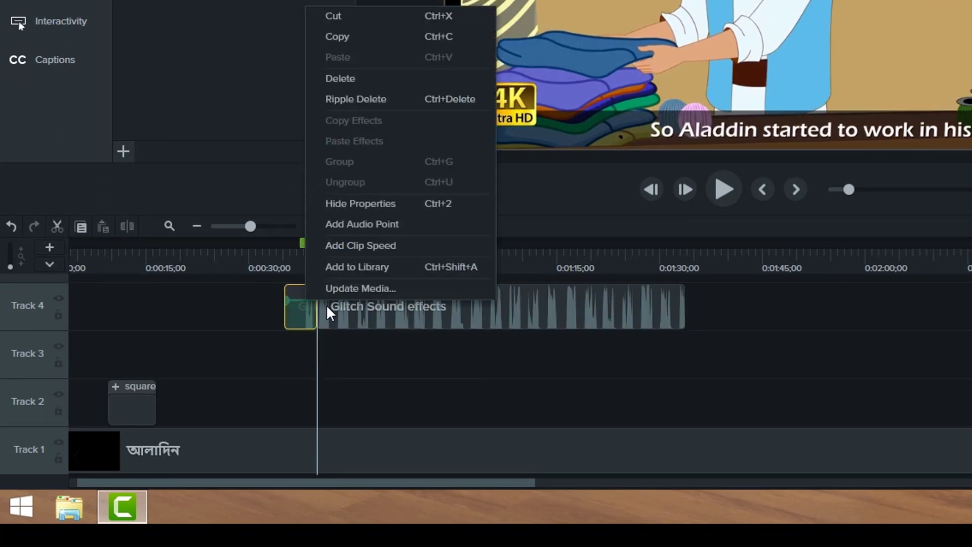
pyautogui.click(334, 81)
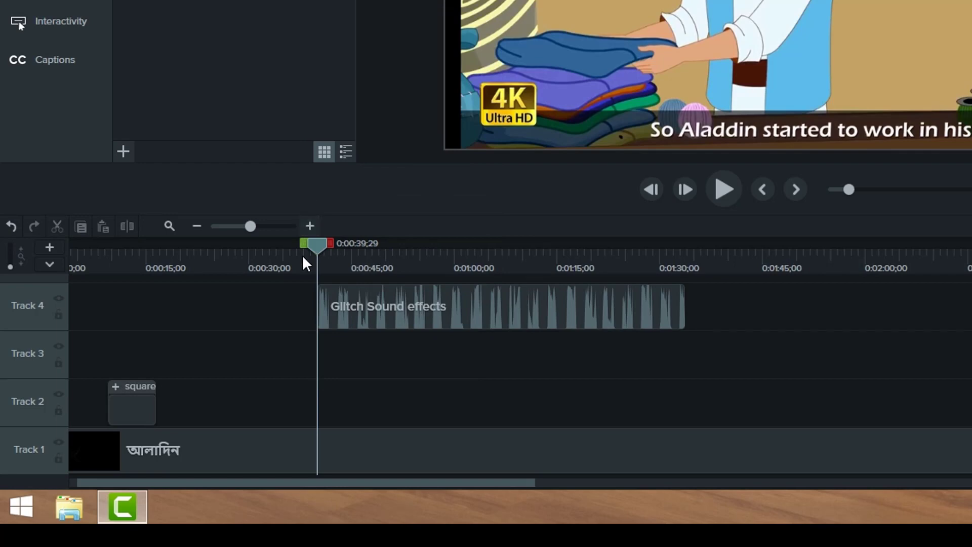
# Split the Glitch Sound effects clip on Track 4 at 0:00:42;07 and delete the portion after the cut.
pyautogui.click(329, 248)
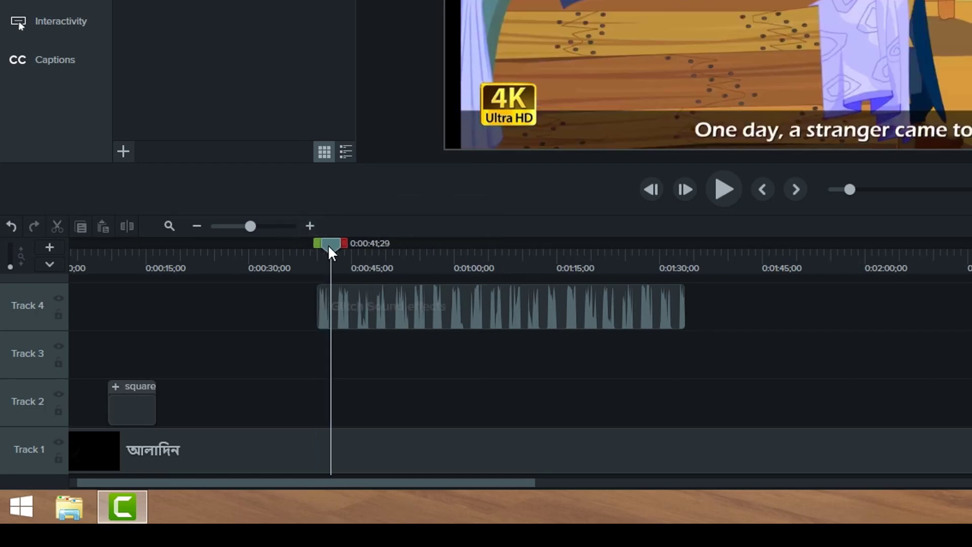
pyautogui.moveTo(328, 244); pyautogui.dragTo(332, 245)
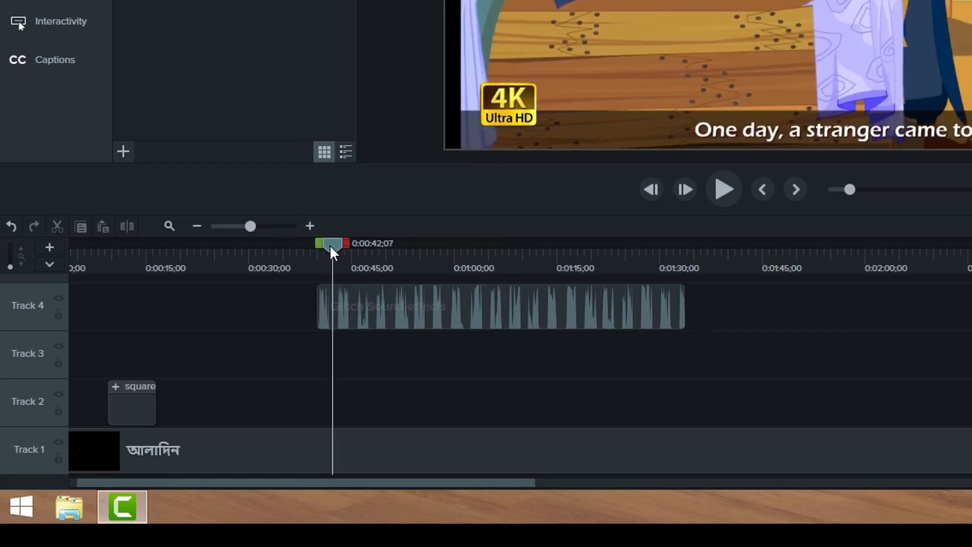
pyautogui.click(335, 301)
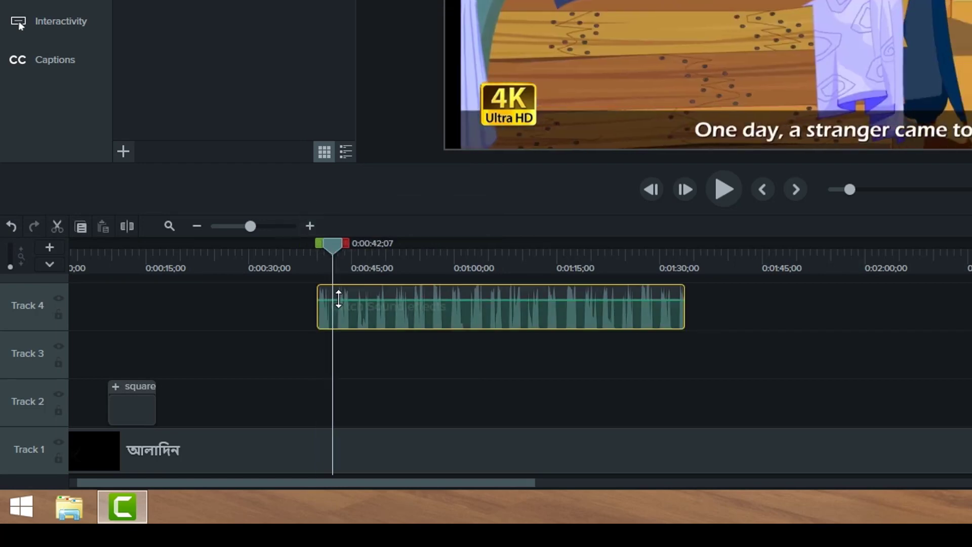
pyautogui.click(127, 226)
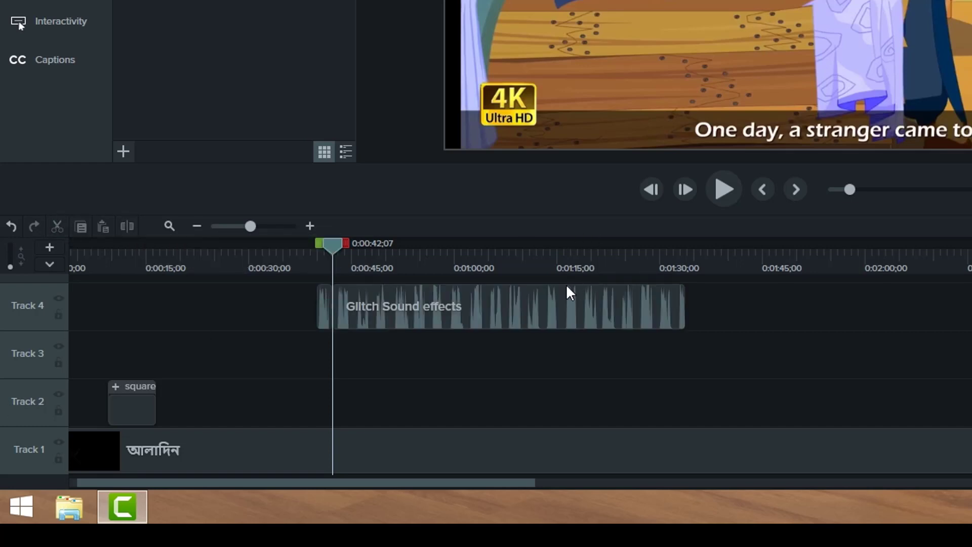
pyautogui.click(559, 322)
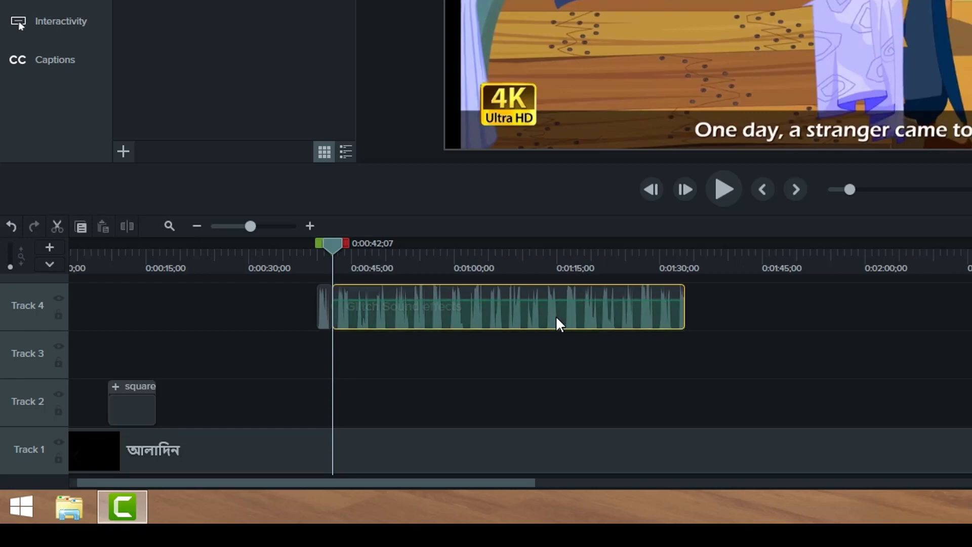
pyautogui.rightClick(561, 323)
pyautogui.click(559, 322)
pyautogui.press('Delete')
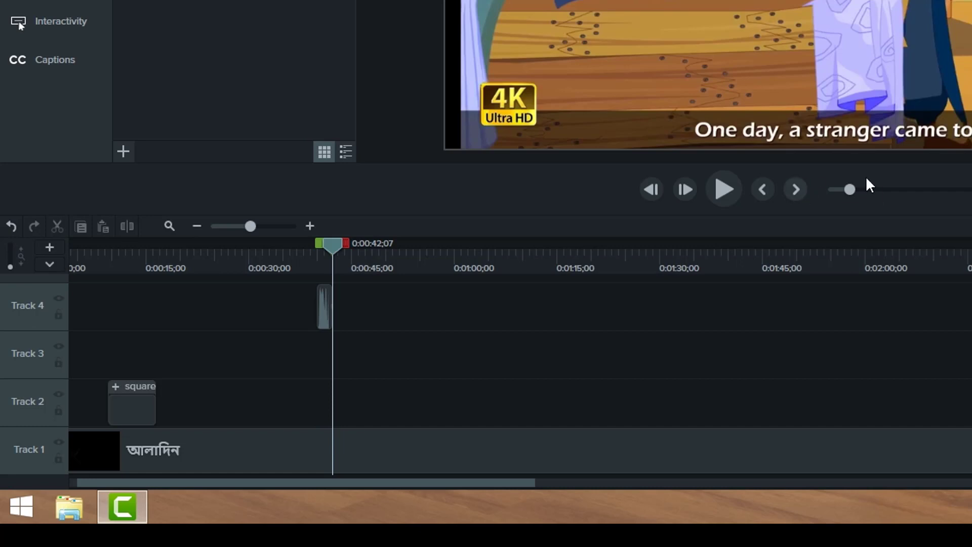
# Play the trimmed glitch clip from about 0:00:40;18 past its end to listen to it.
pyautogui.moveTo(332, 243); pyautogui.dragTo(319, 245)
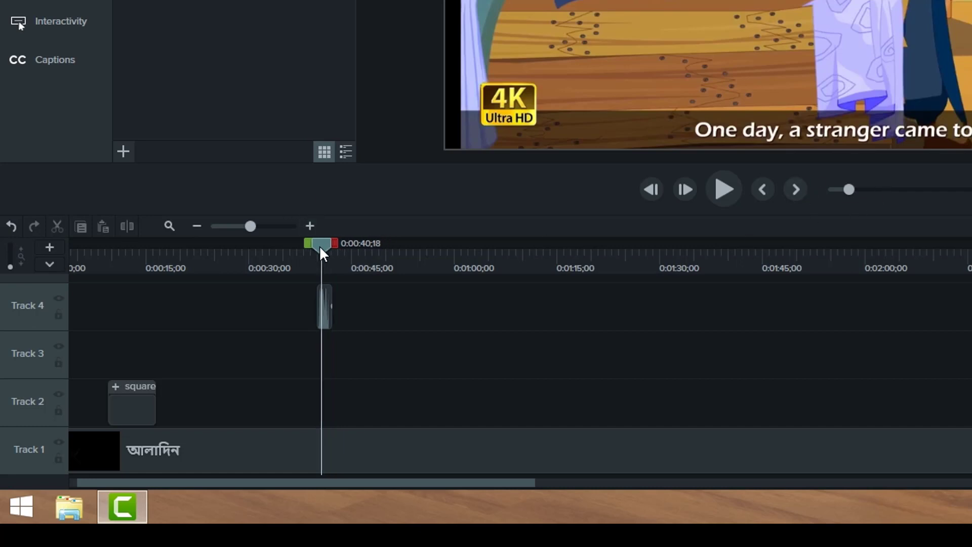
pyautogui.press('space')
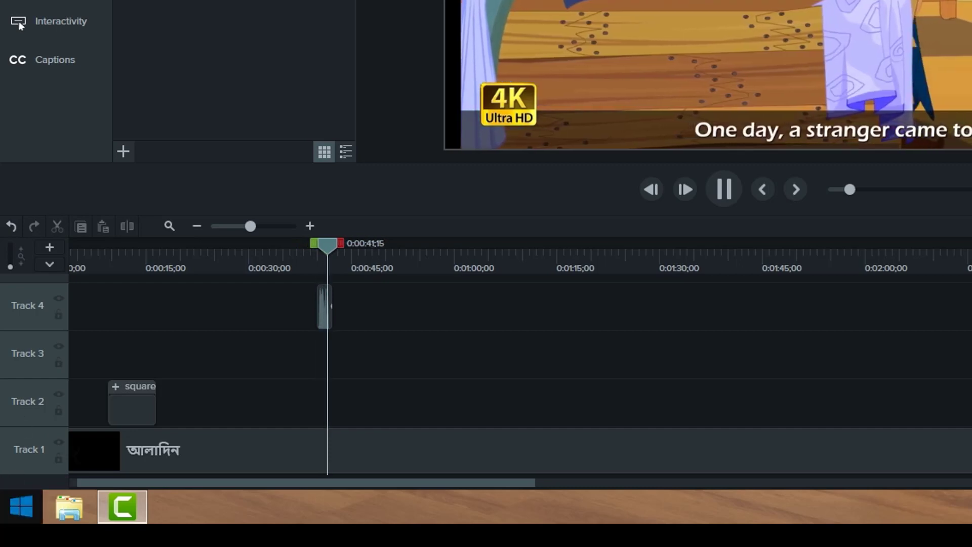
pyautogui.press('space')
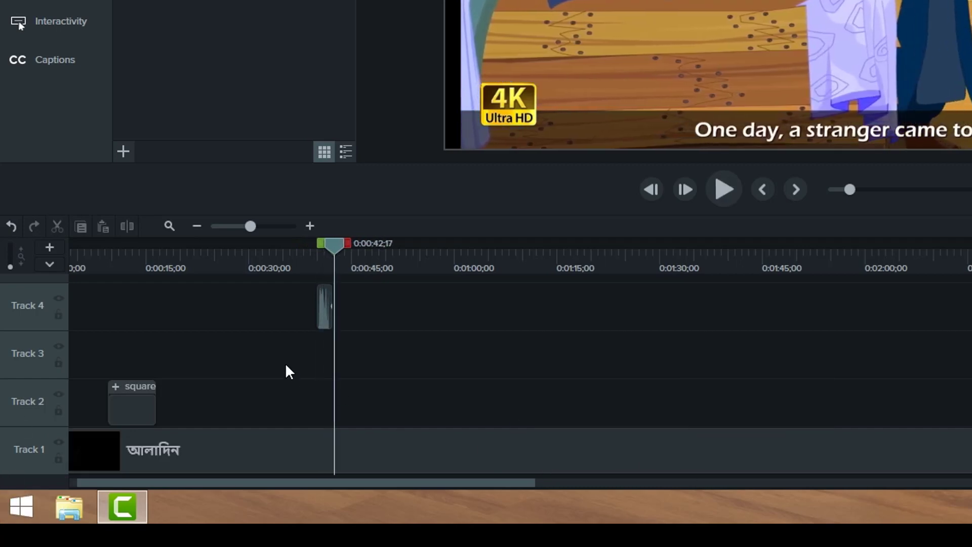
# Move the trimmed glitch clip to Track 3, aligned with the start of the lower third on Track 2, and copy it.
pyautogui.moveTo(321, 319); pyautogui.dragTo(117, 362)
pyautogui.click(118, 362)
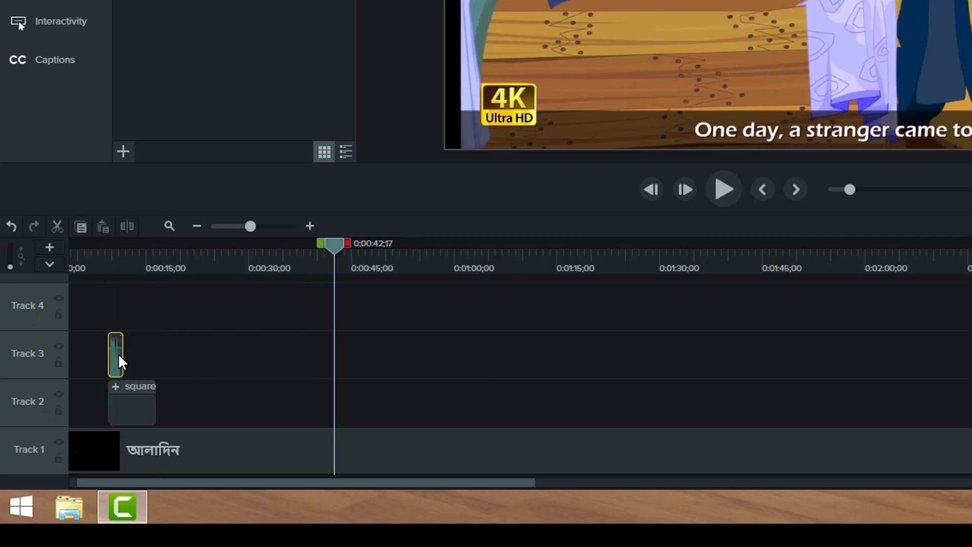
pyautogui.rightClick(119, 363)
pyautogui.click(175, 76)
pyautogui.click(291, 329)
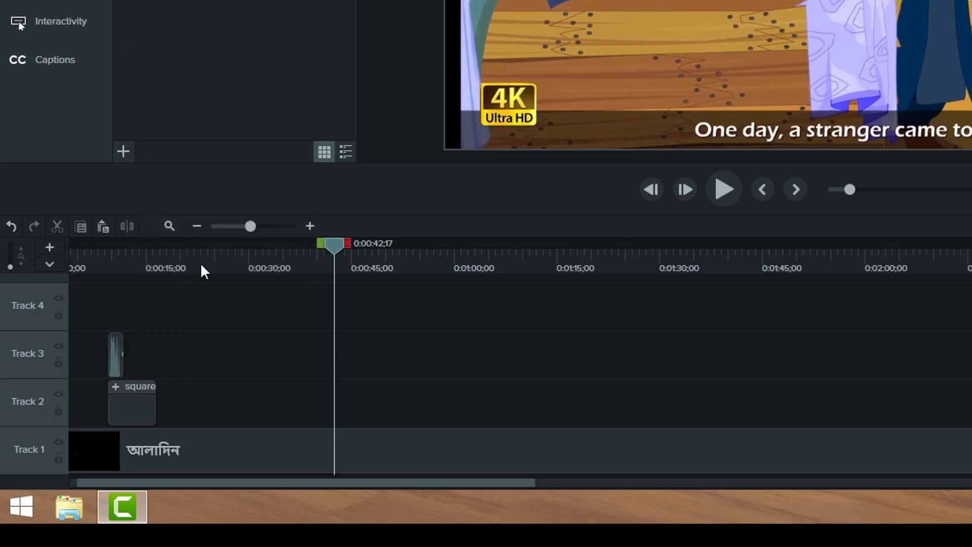
# Paste a second glitch clip onto Track 3 and position it near the end of the lower third.
pyautogui.moveTo(333, 246); pyautogui.dragTo(210, 256)
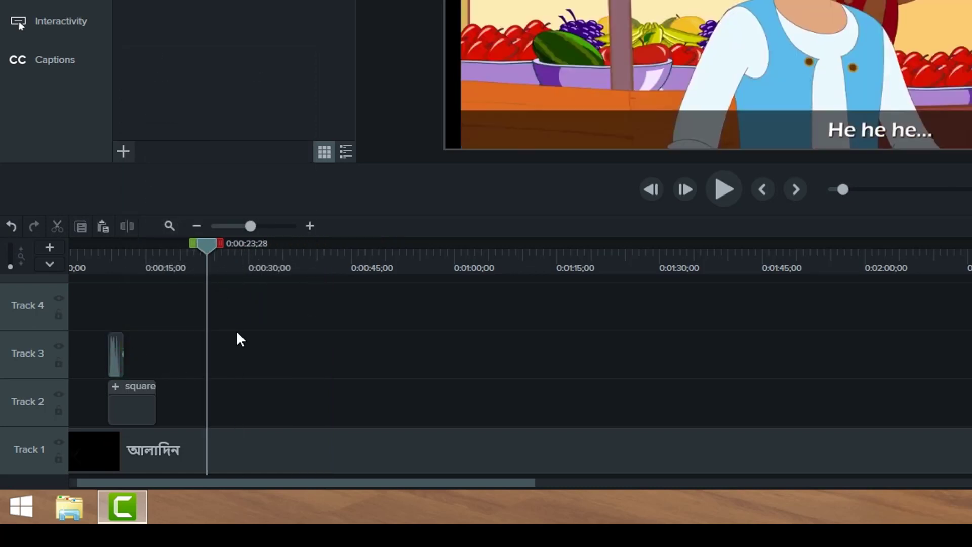
pyautogui.rightClick(319, 343)
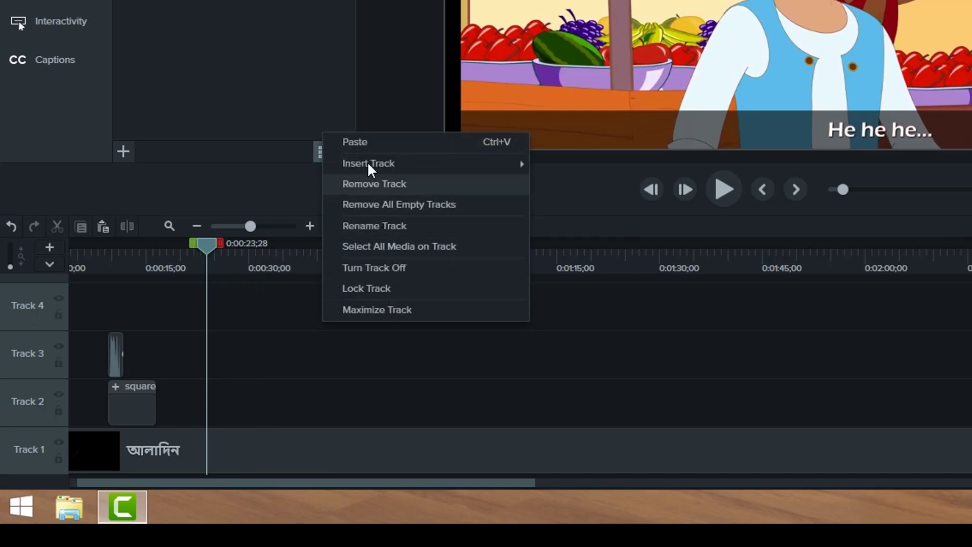
pyautogui.click(367, 142)
pyautogui.moveTo(122, 506)
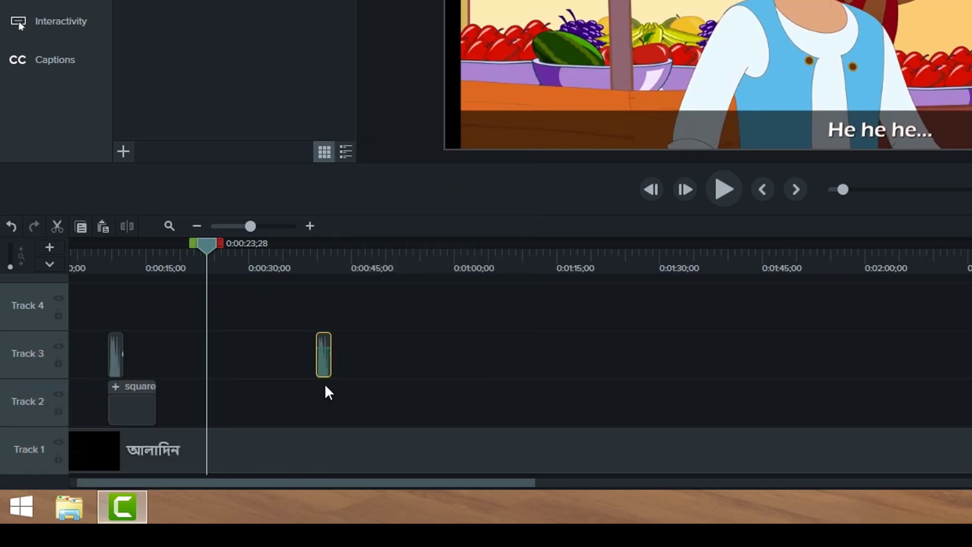
pyautogui.click(473, 383)
pyautogui.moveTo(324, 369); pyautogui.dragTo(155, 359)
pyautogui.click(172, 358)
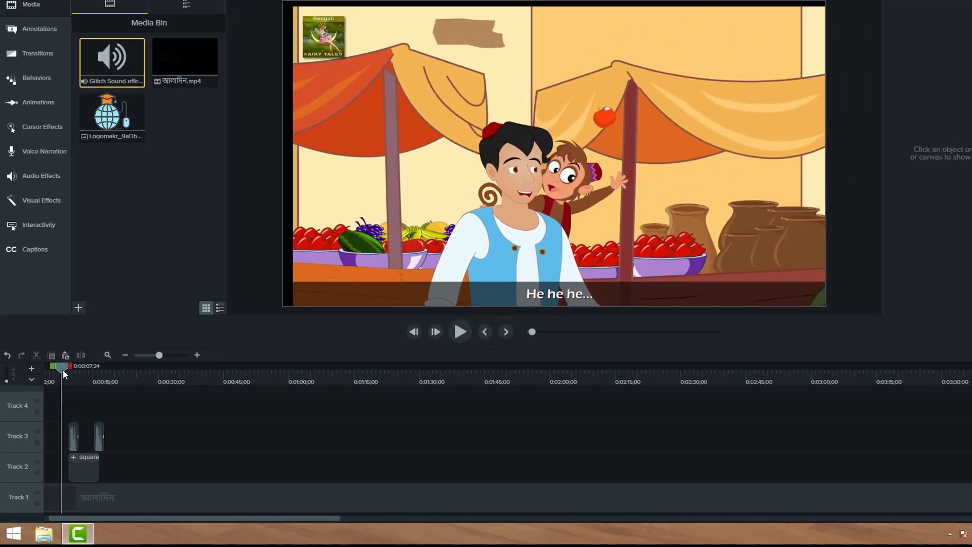
# Play the timeline from 0:00:07;24 past the second glitch clip to preview the lower third with its sound effects.
pyautogui.click(103, 250)
pyautogui.press('space')
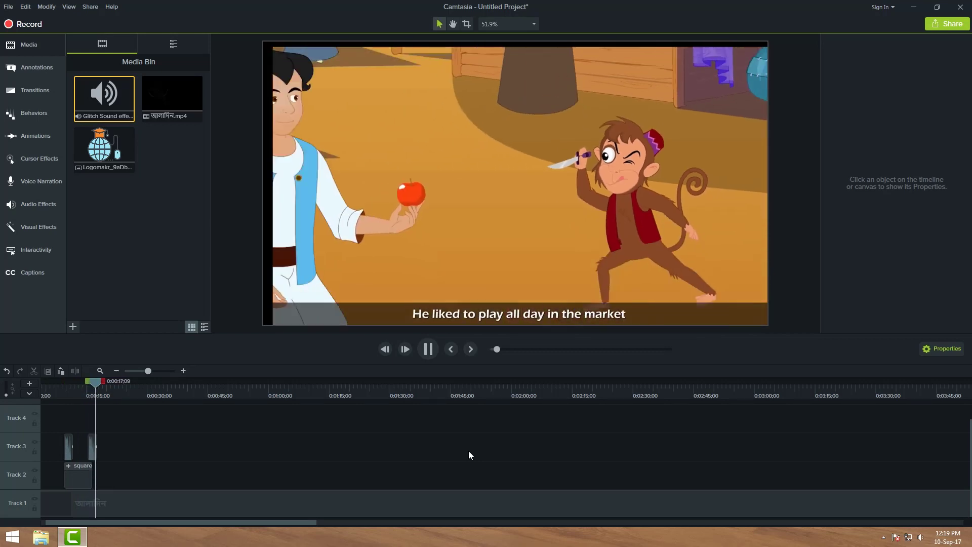
pyautogui.press('space')
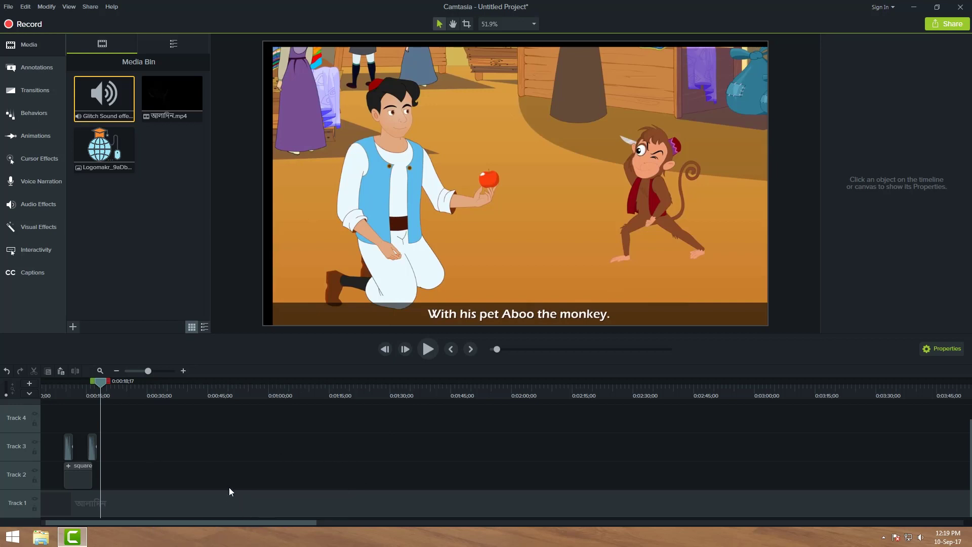
# Split the Aladdin video on Track 1 at 0:00:28;13 and delete everything after the cut.
pyautogui.click(204, 503)
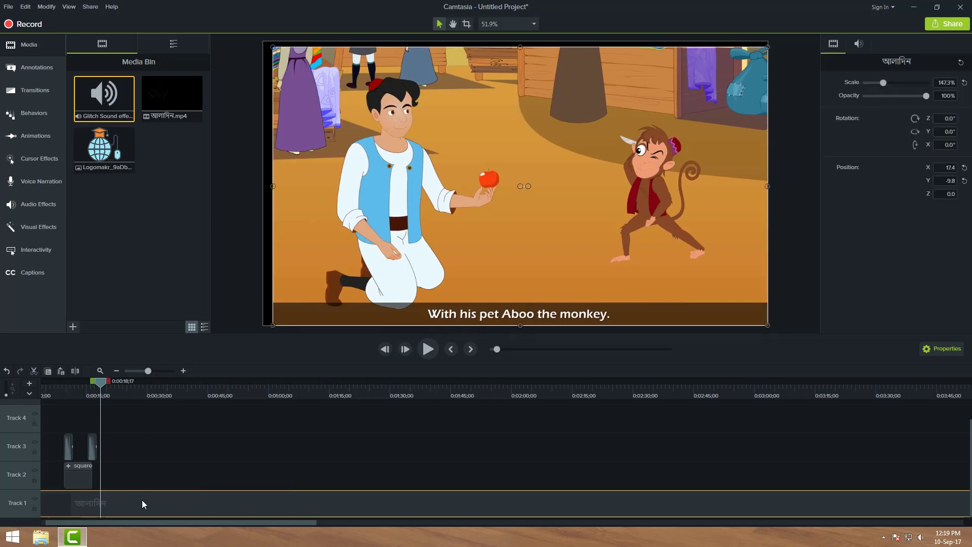
pyautogui.moveTo(104, 385); pyautogui.dragTo(144, 391)
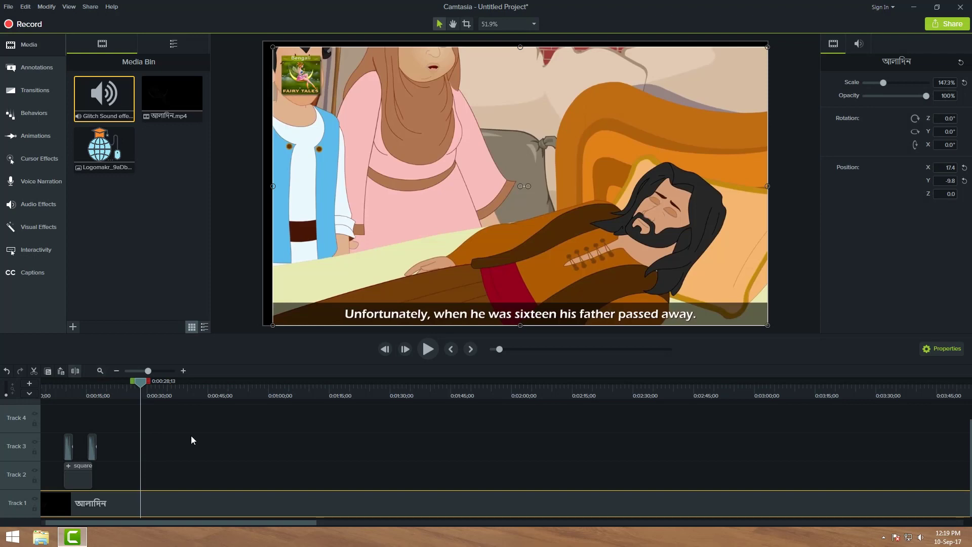
pyautogui.press('s')
pyautogui.click(247, 494)
pyautogui.press('Delete')
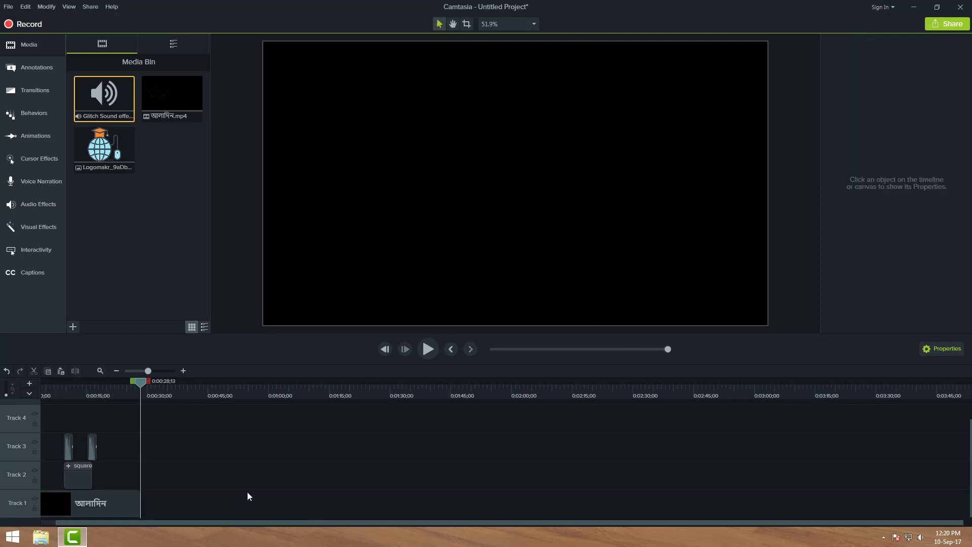
# At 0:00:12;26, scale the lower third down to 79.2% and position it at about X -90.6, Y -98.8 on the canvas.
pyautogui.moveTo(131, 387); pyautogui.dragTo(92, 400)
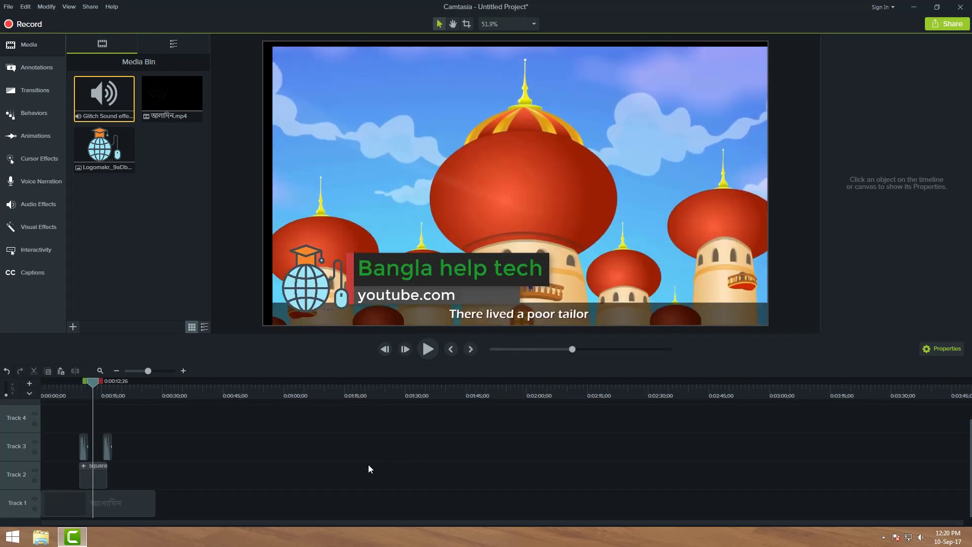
pyautogui.click(307, 279)
pyautogui.moveTo(307, 279)
pyautogui.mouseDown()
pyautogui.moveTo(413, 218)
pyautogui.moveTo(428, 163)
pyautogui.moveTo(414, 197)
pyautogui.moveTo(312, 264)
pyautogui.mouseUp()
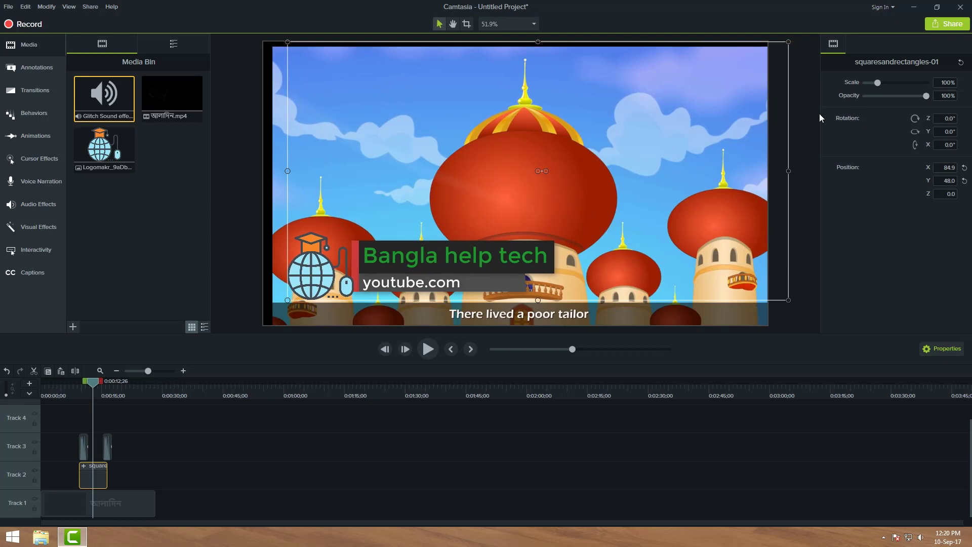
pyautogui.moveTo(788, 40); pyautogui.dragTo(717, 78)
pyautogui.moveTo(658, 119); pyautogui.dragTo(684, 96)
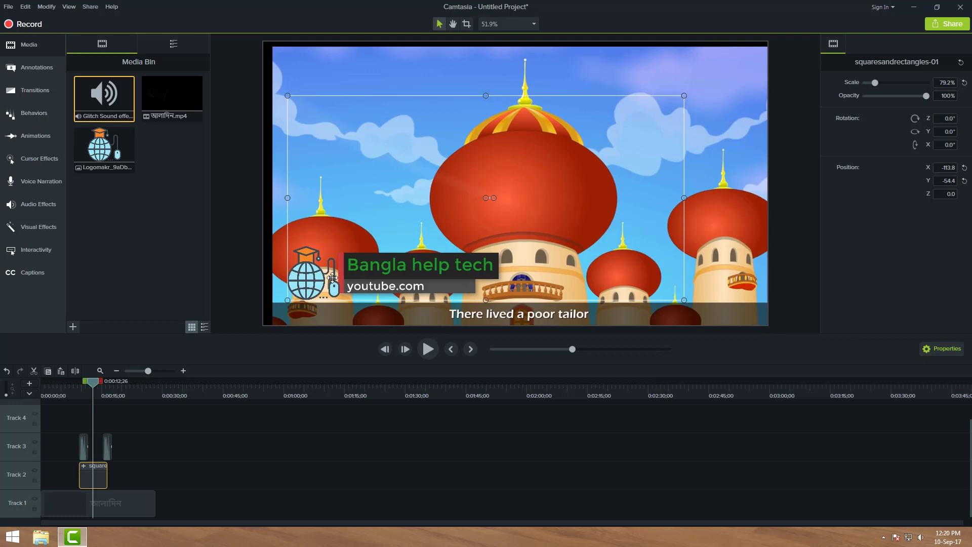
pyautogui.moveTo(314, 282); pyautogui.dragTo(320, 294)
pyautogui.click(289, 428)
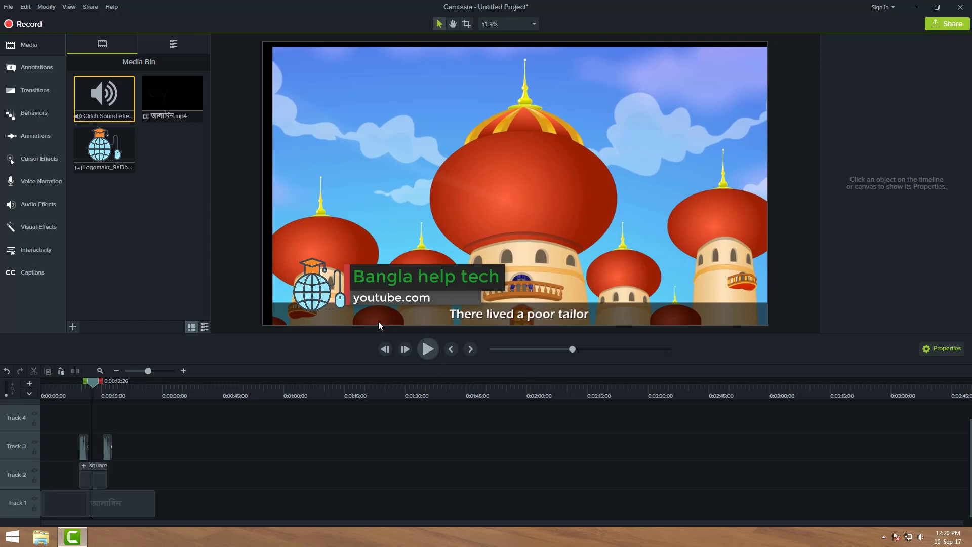
# Enlarge the lower third slightly on the canvas, keeping its lower-left corner in place, and deselect it.
pyautogui.click(314, 296)
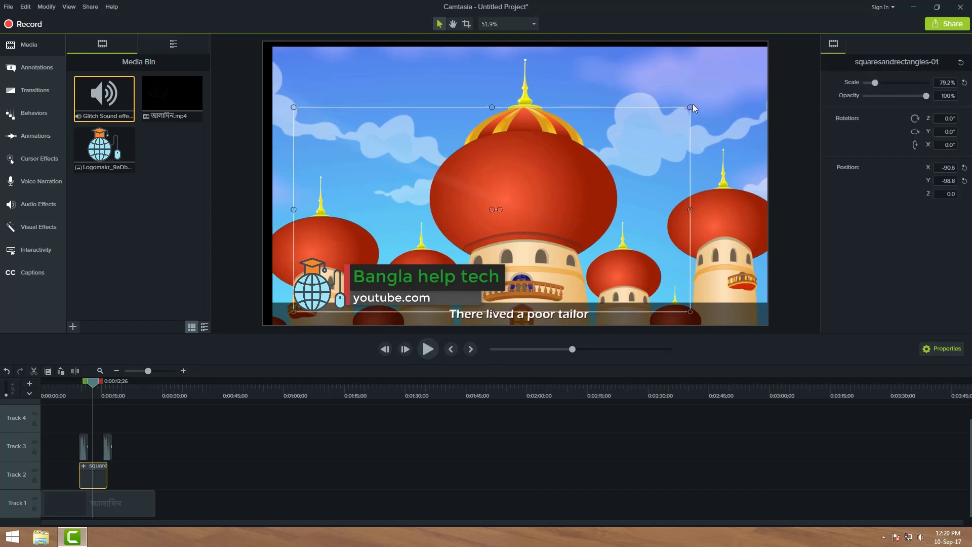
pyautogui.moveTo(693, 108); pyautogui.dragTo(732, 78)
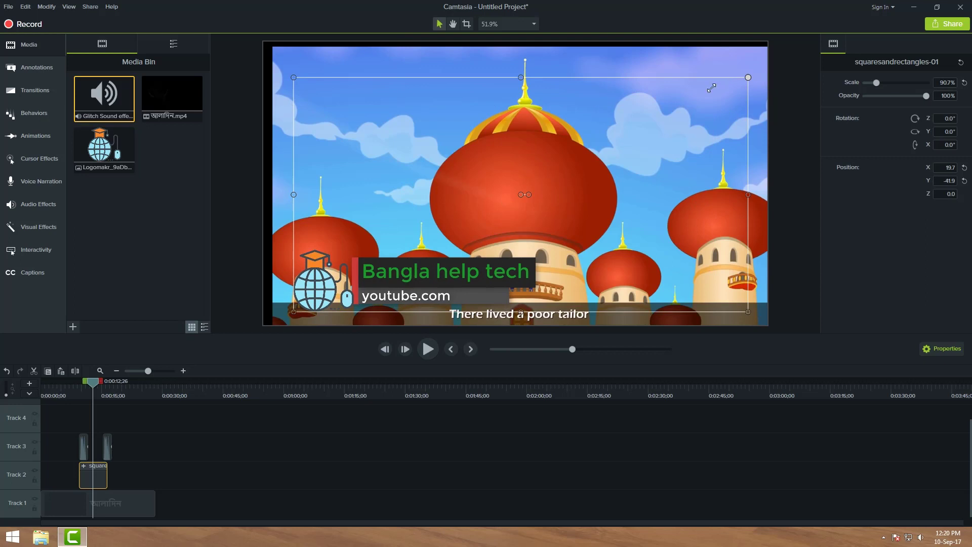
pyautogui.click(213, 507)
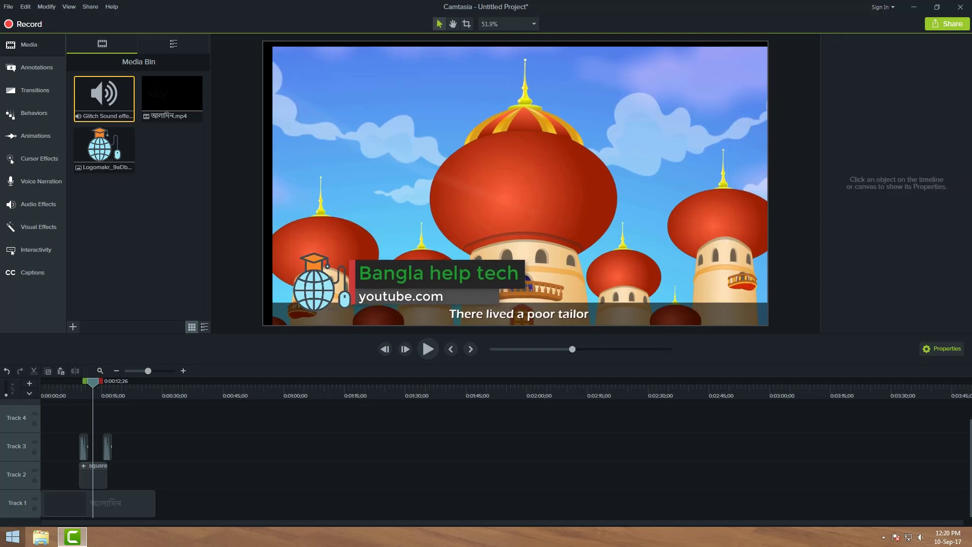
# Select the timeline range from 0:00:00;00 to the end of the video at 0:00:28;13.
pyautogui.moveTo(64, 541)
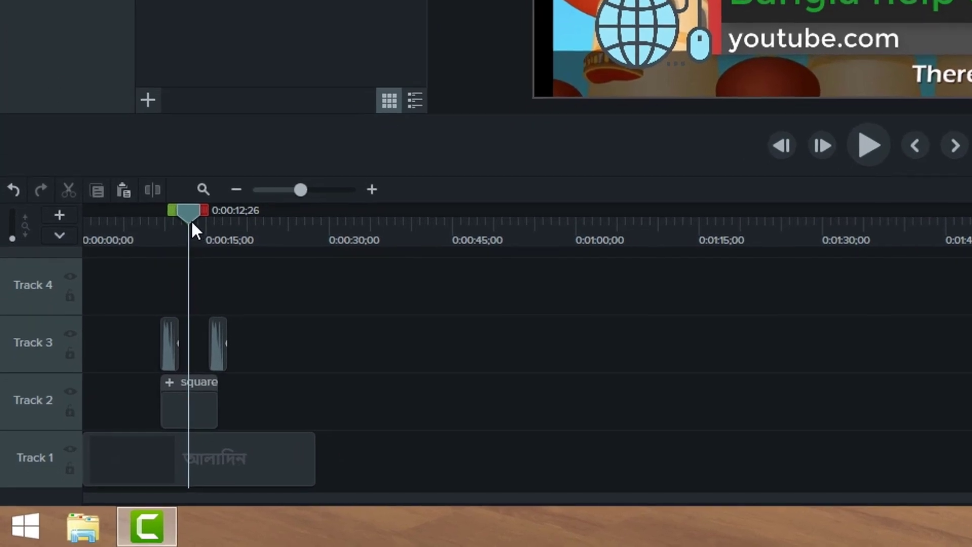
pyautogui.click(93, 384)
pyautogui.moveTo(155, 224); pyautogui.dragTo(333, 235)
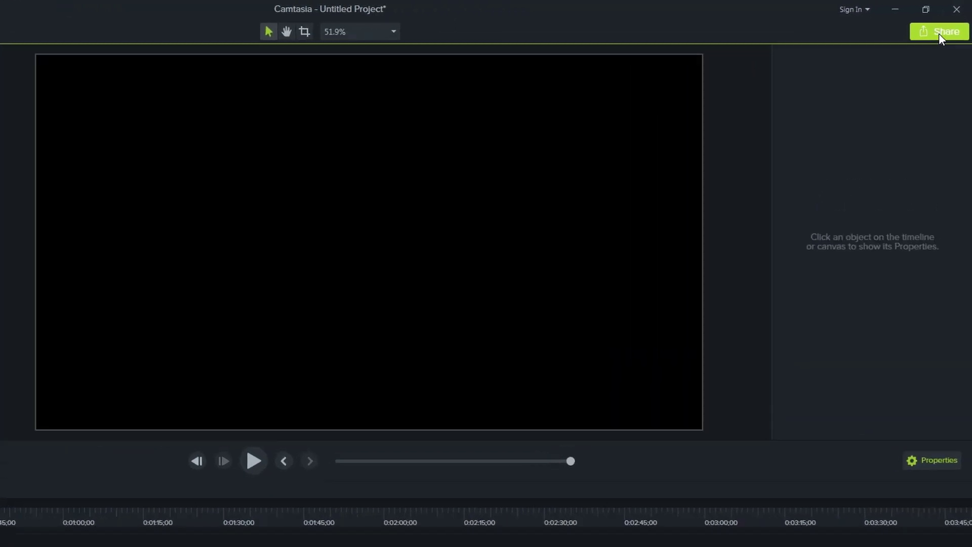
# Start a local file export with the preset MP4 with Smart Player (up to 720p) and continue to the save settings.
pyautogui.click(947, 24)
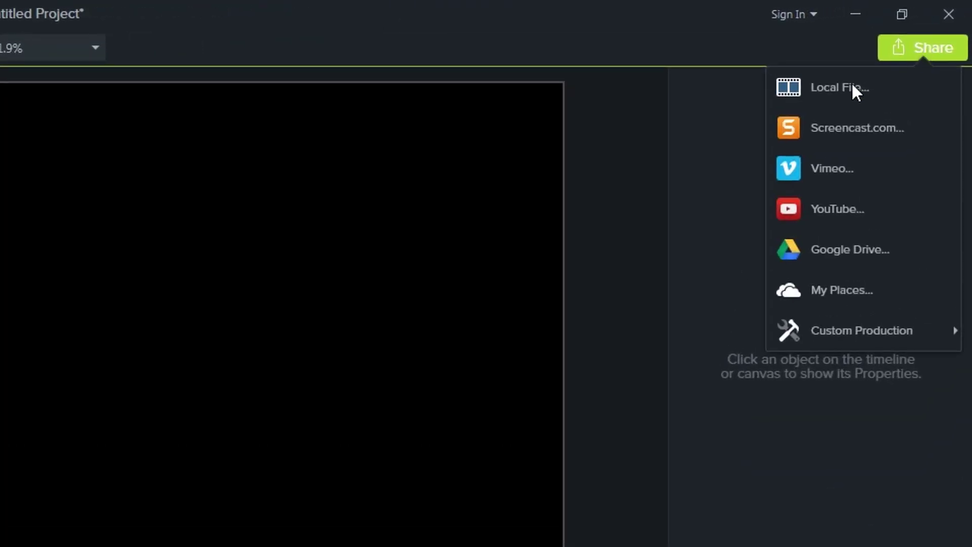
pyautogui.click(838, 94)
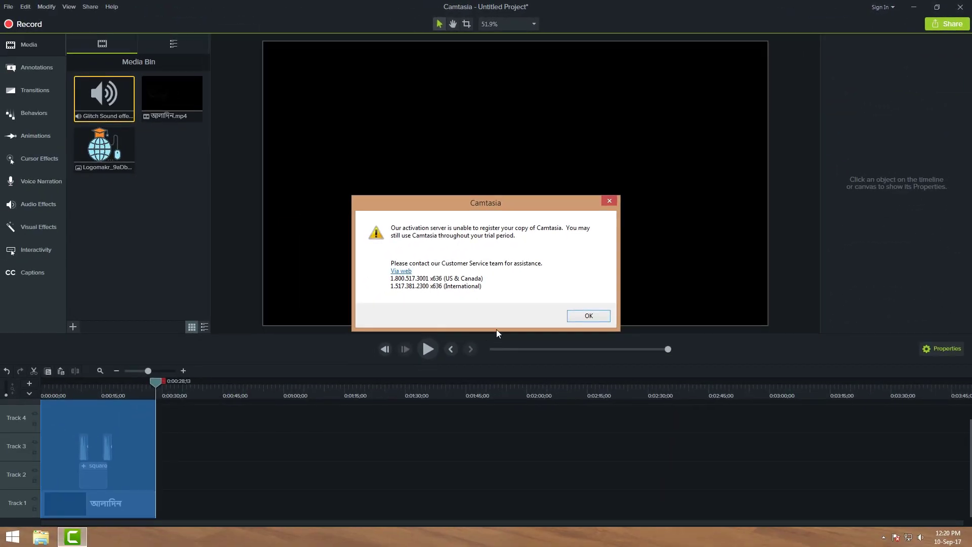
pyautogui.click(576, 315)
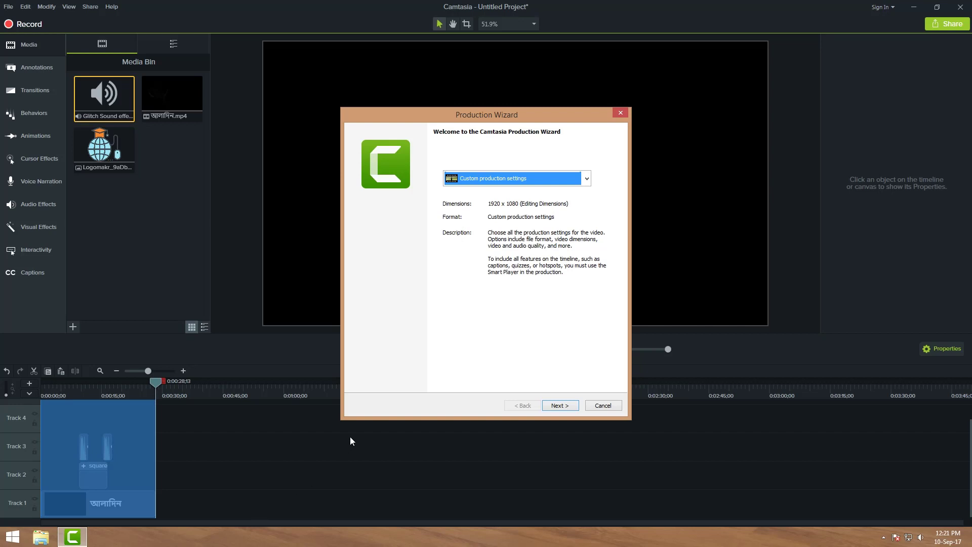
pyautogui.click(587, 181)
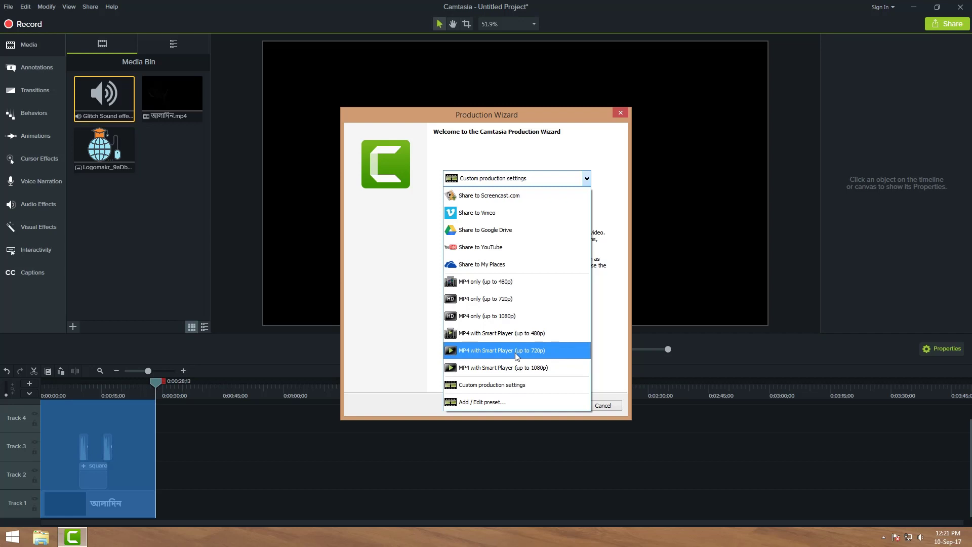
pyautogui.click(517, 350)
pyautogui.click(561, 405)
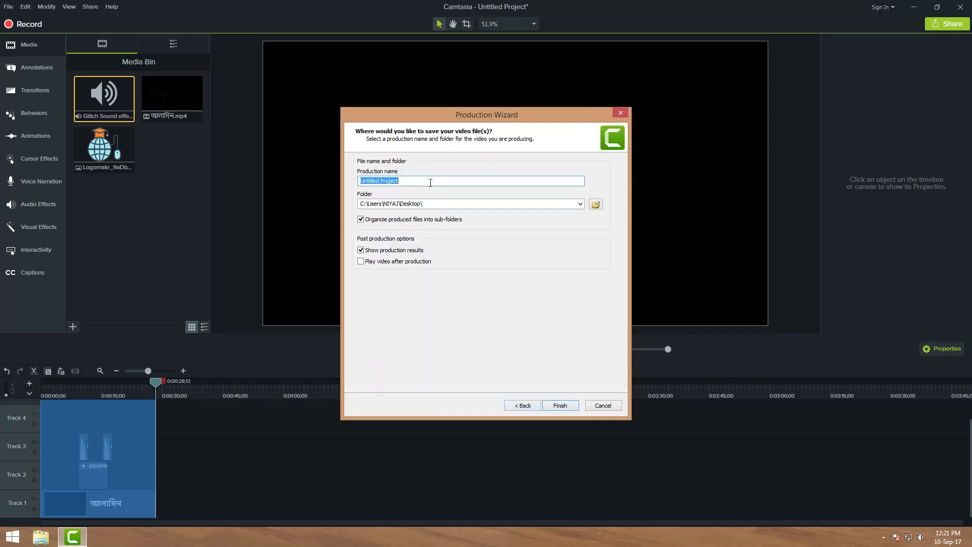
# Choose the Desktop as the save folder for the production, with the file name Untitled Project as MP4.
pyautogui.moveTo(430, 180); pyautogui.dragTo(360, 181)
pyautogui.click(478, 203)
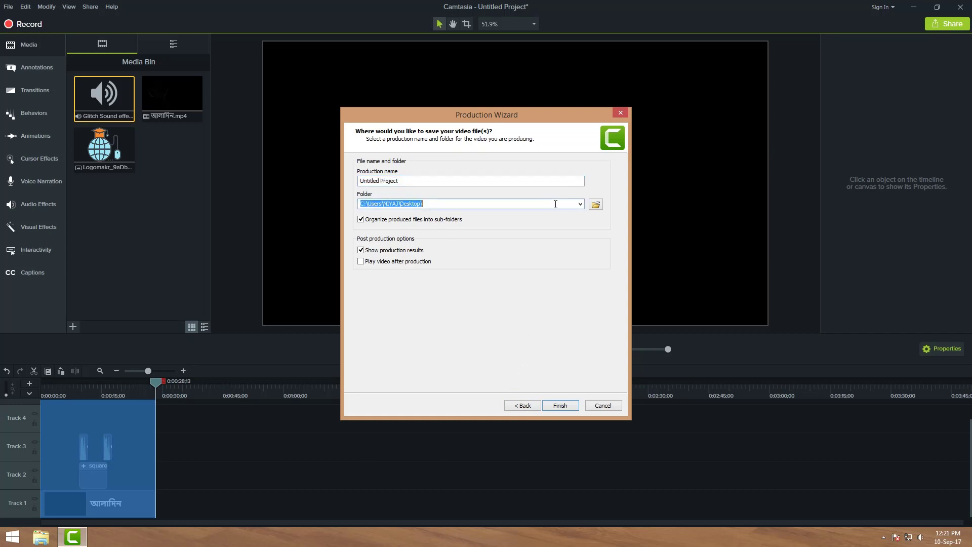
pyautogui.click(595, 205)
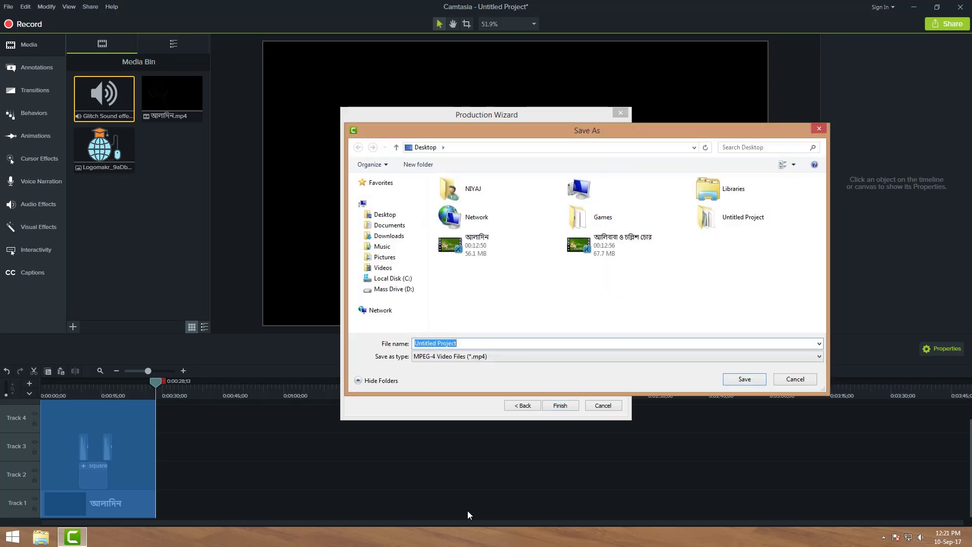
pyautogui.click(760, 381)
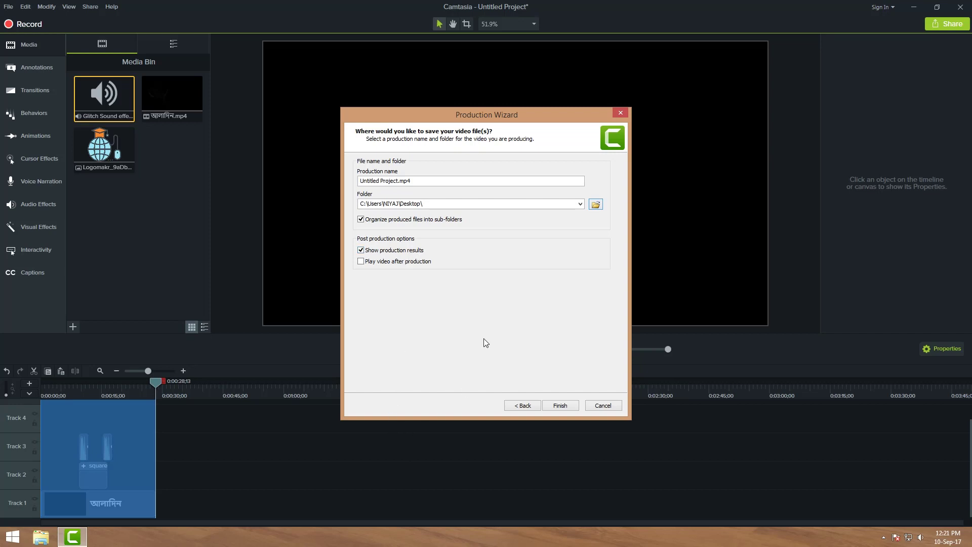
pyautogui.click(360, 251)
pyautogui.click(361, 262)
pyautogui.click(360, 220)
pyautogui.click(360, 219)
pyautogui.click(361, 220)
pyautogui.click(360, 220)
# Start producing the video with these settings, agreeing to overwrite the existing Untitled Project files.
pyautogui.click(560, 406)
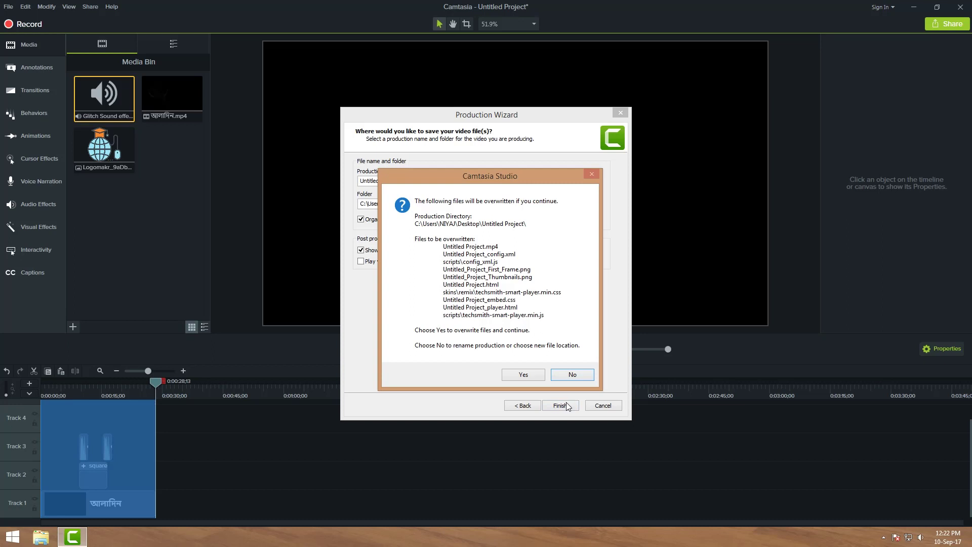
pyautogui.click(567, 374)
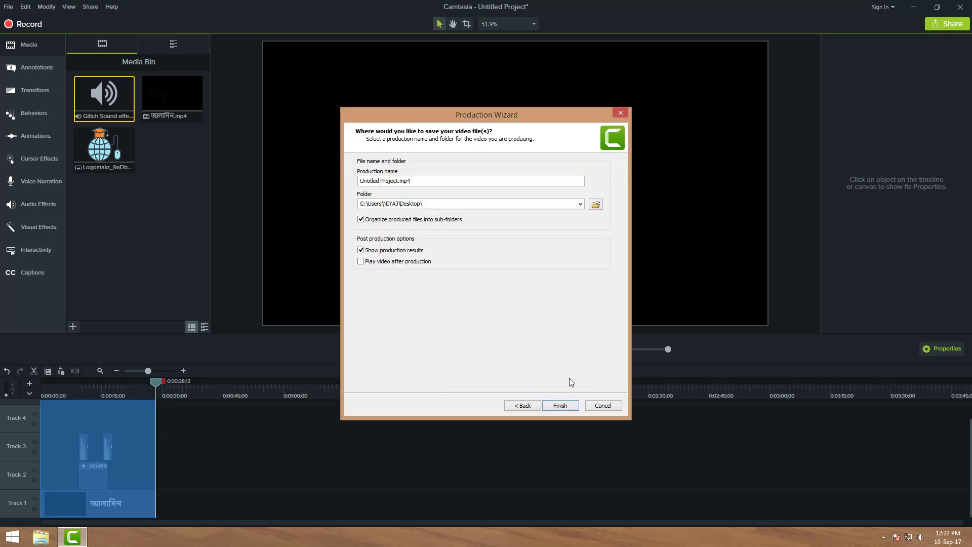
pyautogui.click(560, 405)
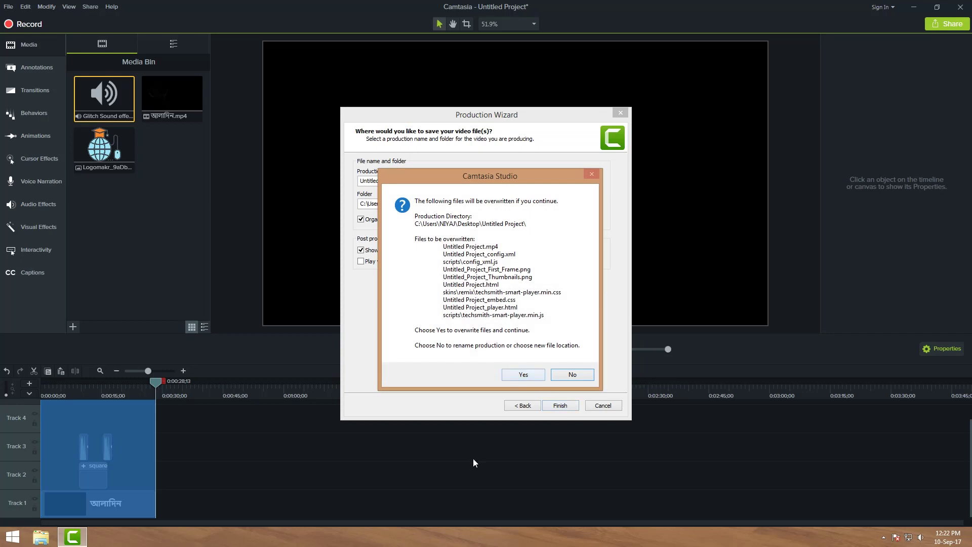
pyautogui.click(530, 375)
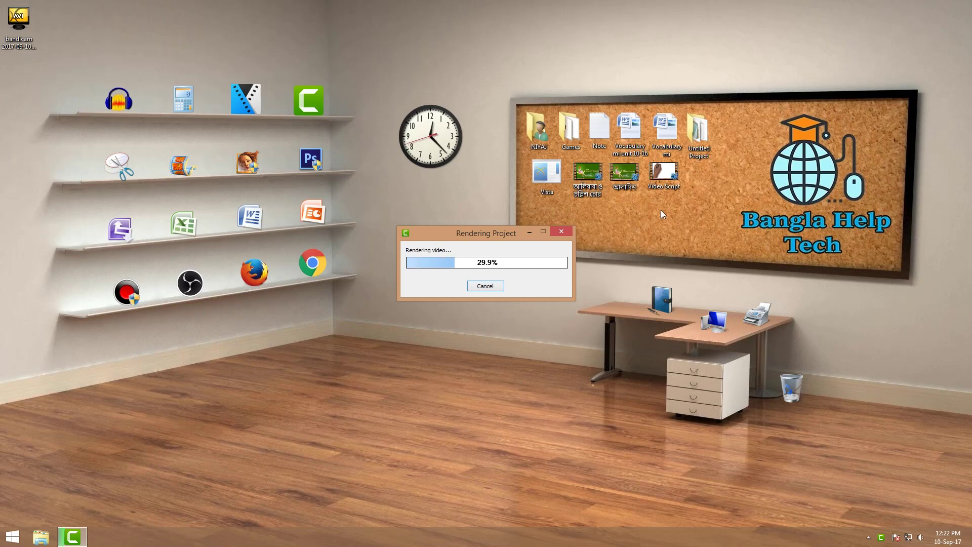
# Cancel the running video rendering and close the Production Wizard.
pyautogui.click(702, 148)
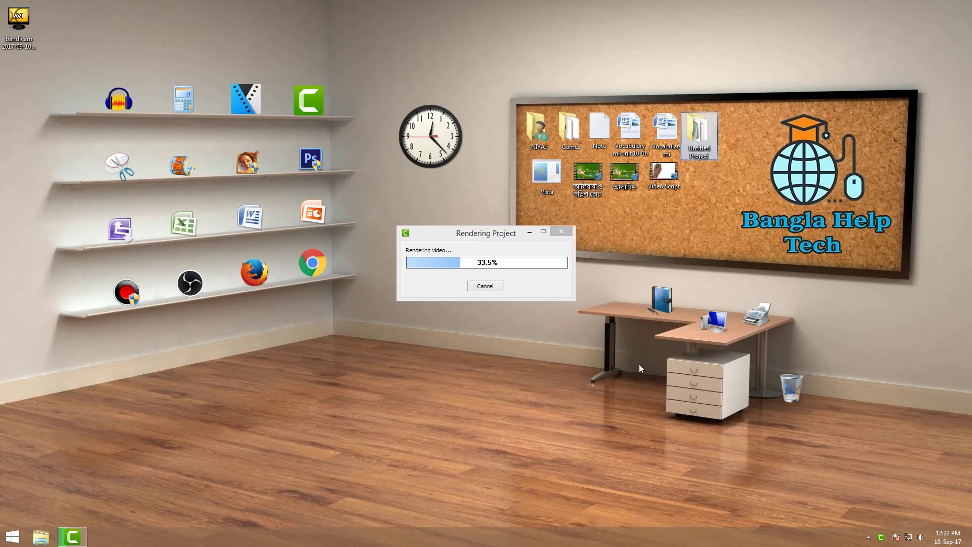
pyautogui.click(421, 350)
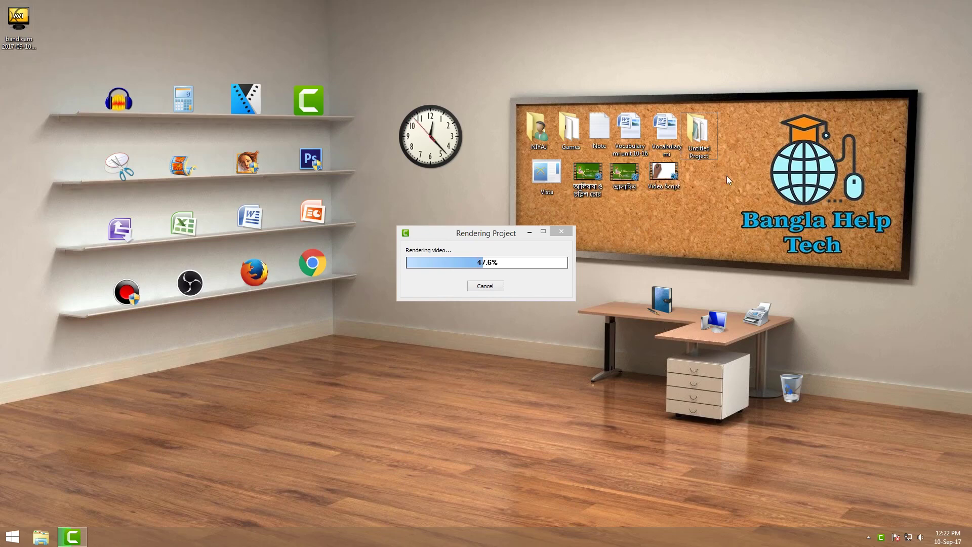
pyautogui.moveTo(700, 151)
pyautogui.click(455, 280)
pyautogui.click(479, 286)
pyautogui.press('Escape')
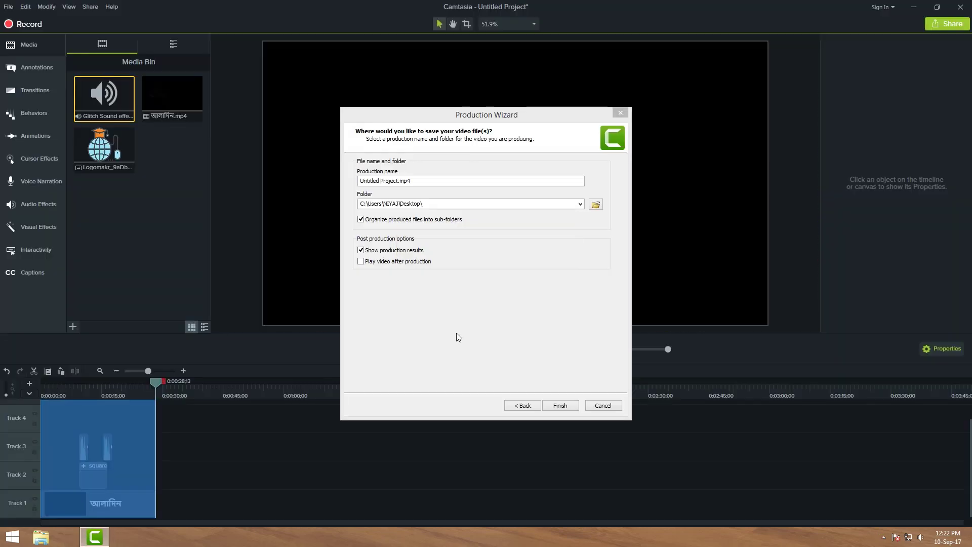
pyautogui.click(613, 408)
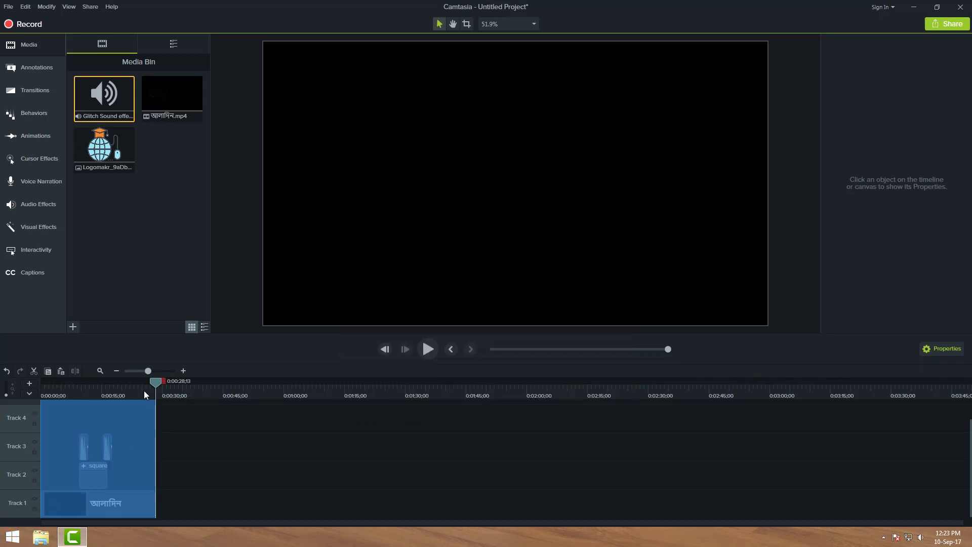
# Move the playhead to 0:00:09;05 and save the project on the Desktop as Untitled Project12.
pyautogui.moveTo(153, 384); pyautogui.dragTo(76, 388)
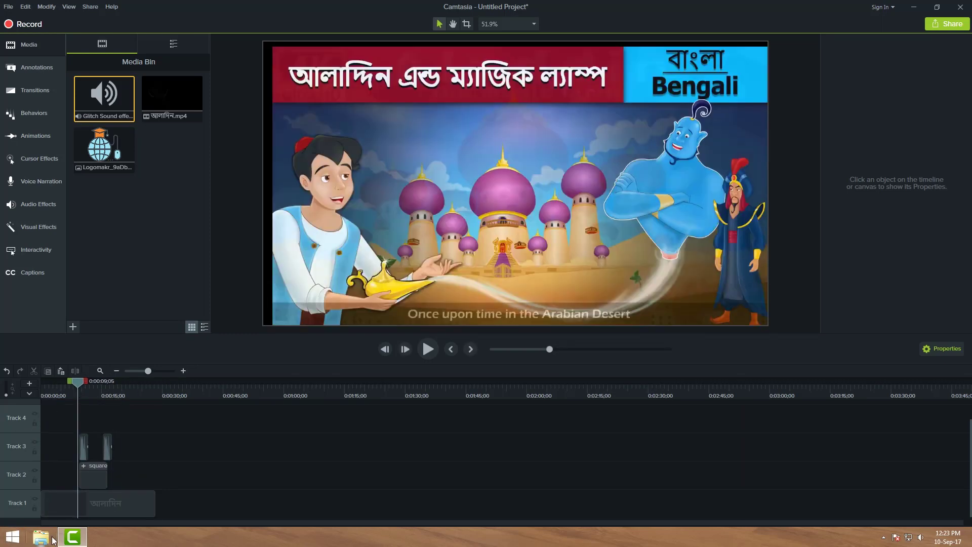
pyautogui.moveTo(71, 539)
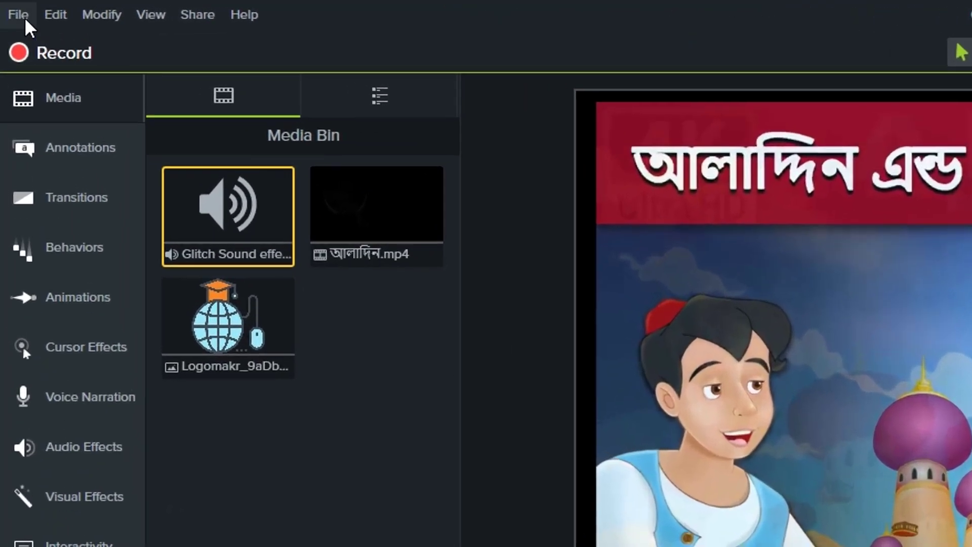
pyautogui.click(24, 17)
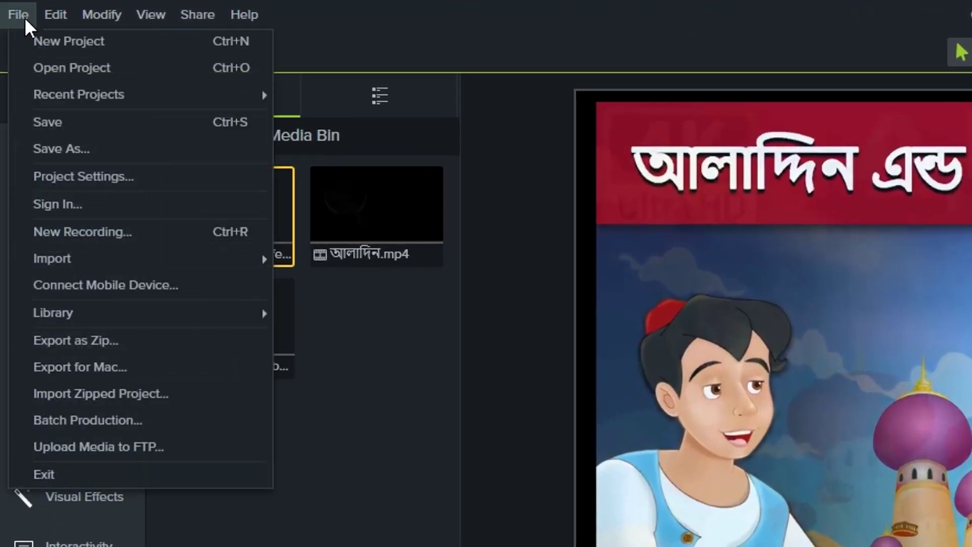
pyautogui.click(61, 150)
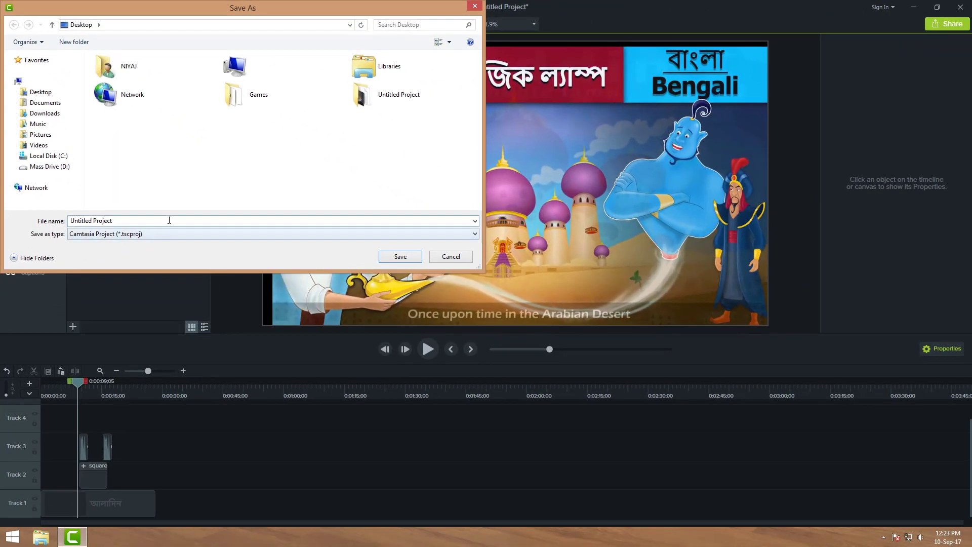
pyautogui.click(170, 223)
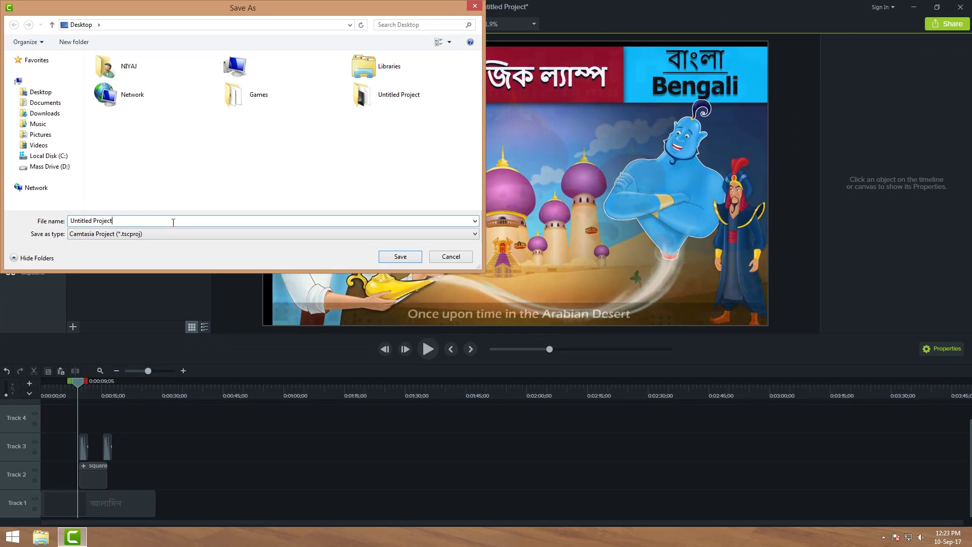
pyautogui.write('12')
pyautogui.click(394, 262)
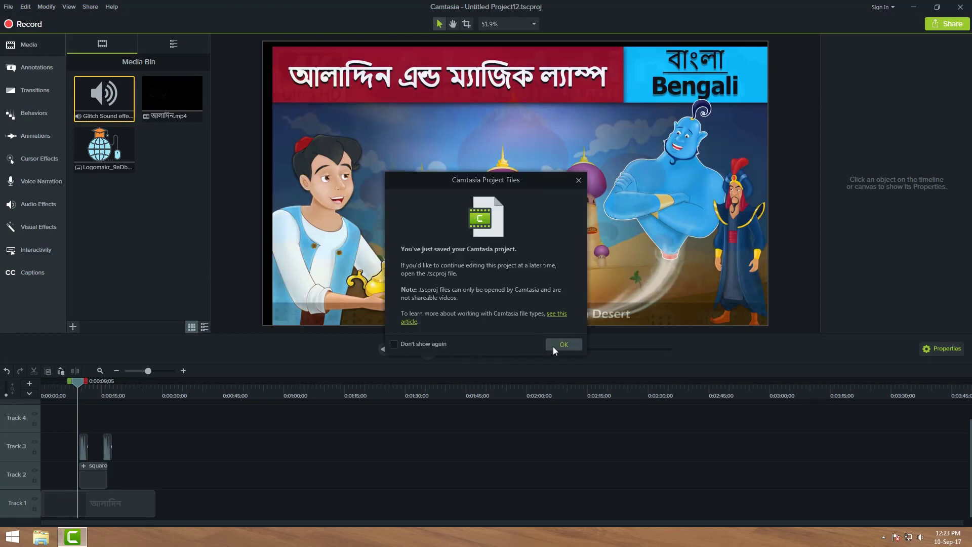
pyautogui.click(554, 348)
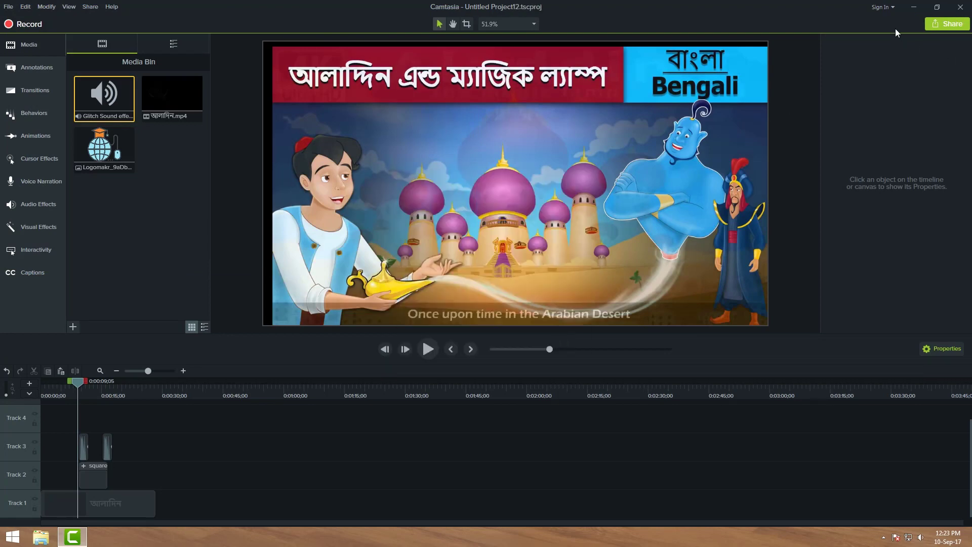
# Minimize the editor, move the Untitled Project12 file to the middle of the desktop and reopen the project from it.
pyautogui.click(914, 7)
pyautogui.moveTo(18, 81); pyautogui.dragTo(432, 361)
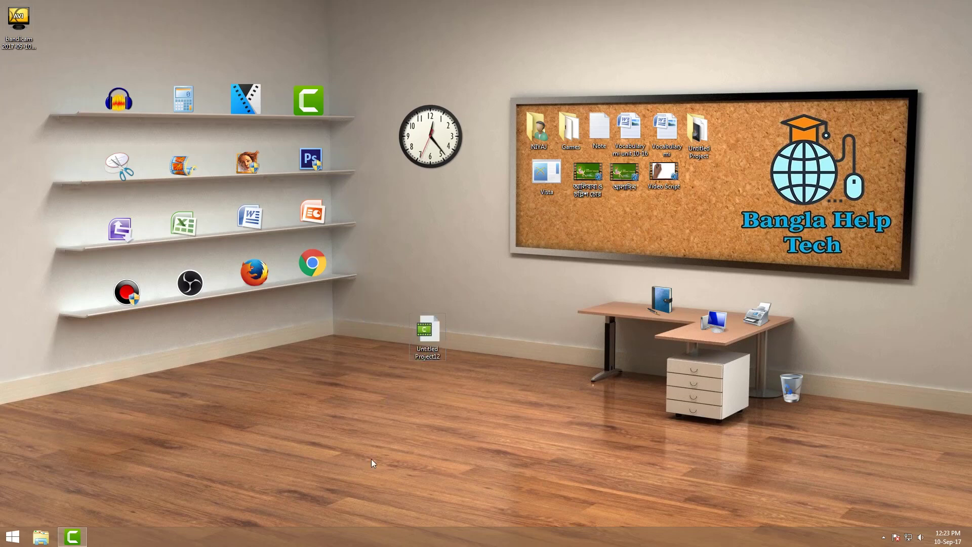
pyautogui.rightClick(265, 396)
pyautogui.click(284, 285)
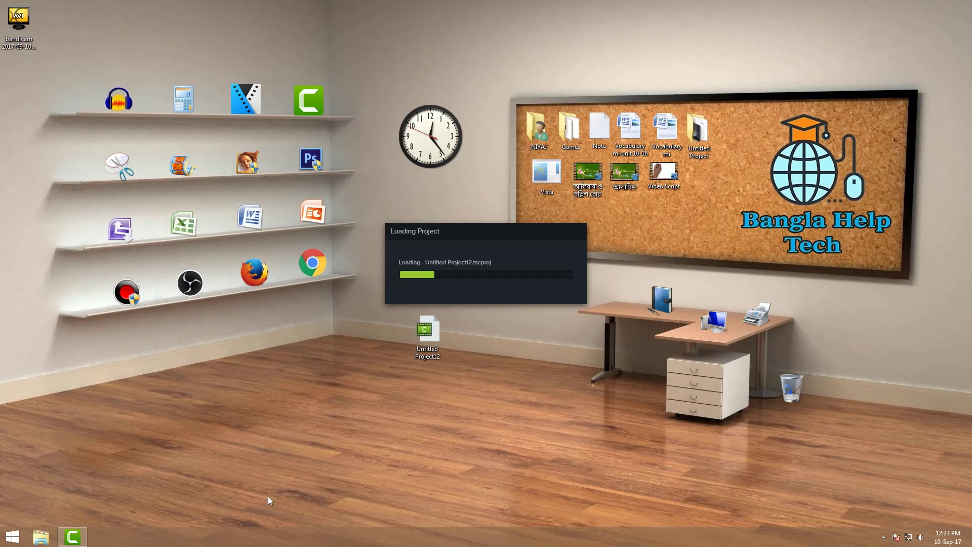
pyautogui.rightClick(245, 436)
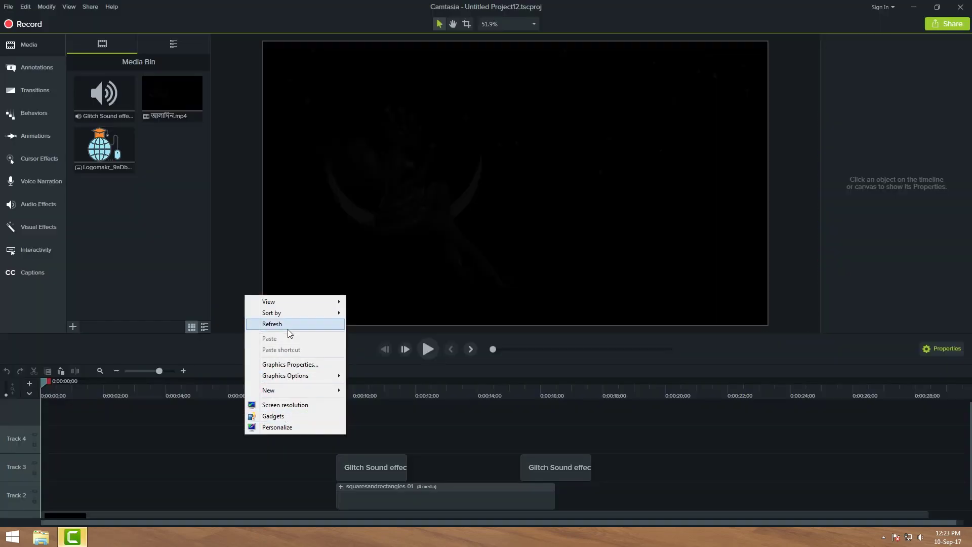
pyautogui.click(287, 325)
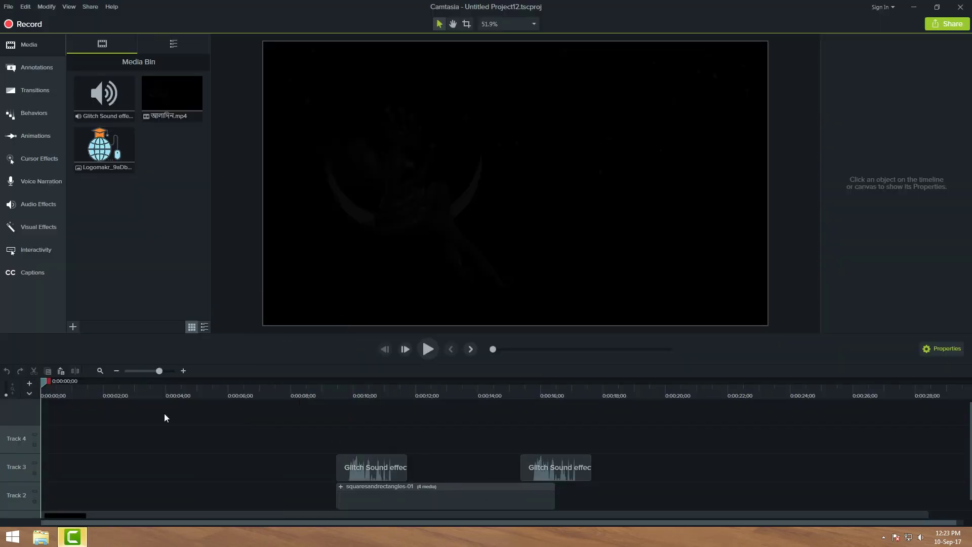
# Move the playhead to 0:00:12;04 to check the lower third in the reopened project.
pyautogui.moveTo(47, 382); pyautogui.dragTo(418, 436)
pyautogui.scroll(-1, 287, 443)
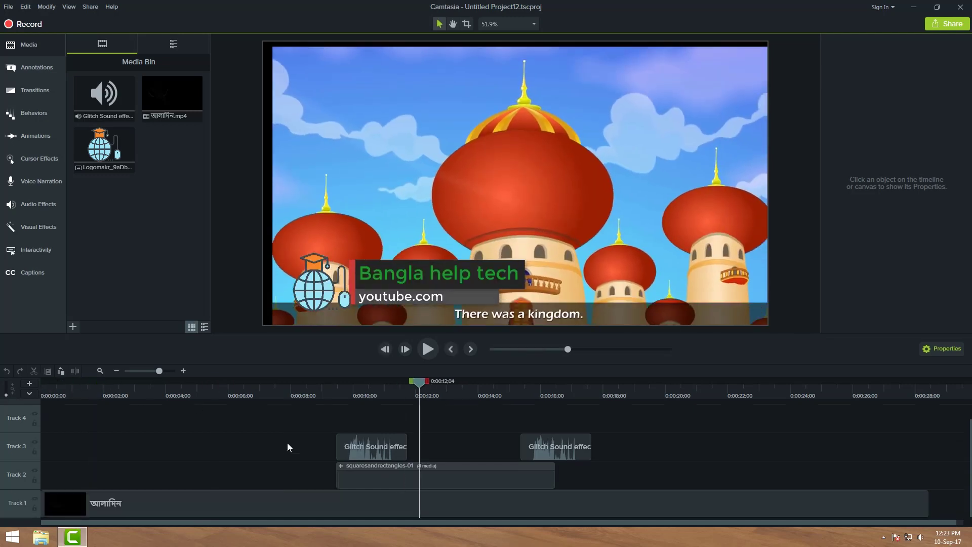